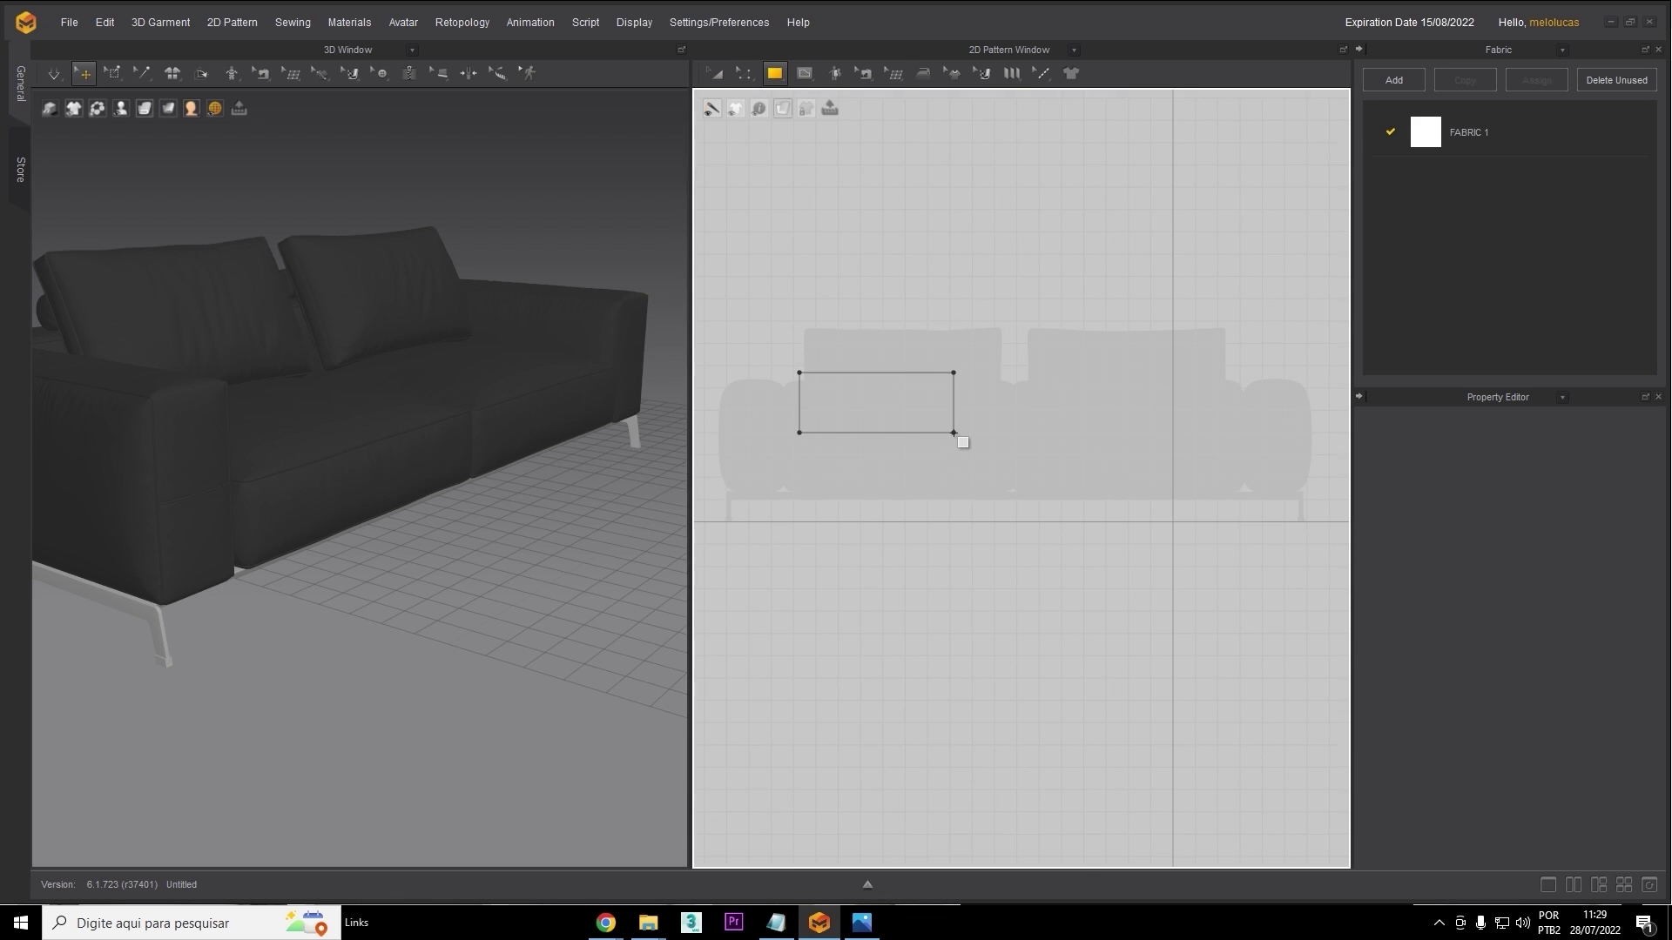
Inflate the sewn pillow with a pressure of 3.
{"action": "left_click_drag", "start_coordinate": [573, 428], "coordinate": [331, 409]}
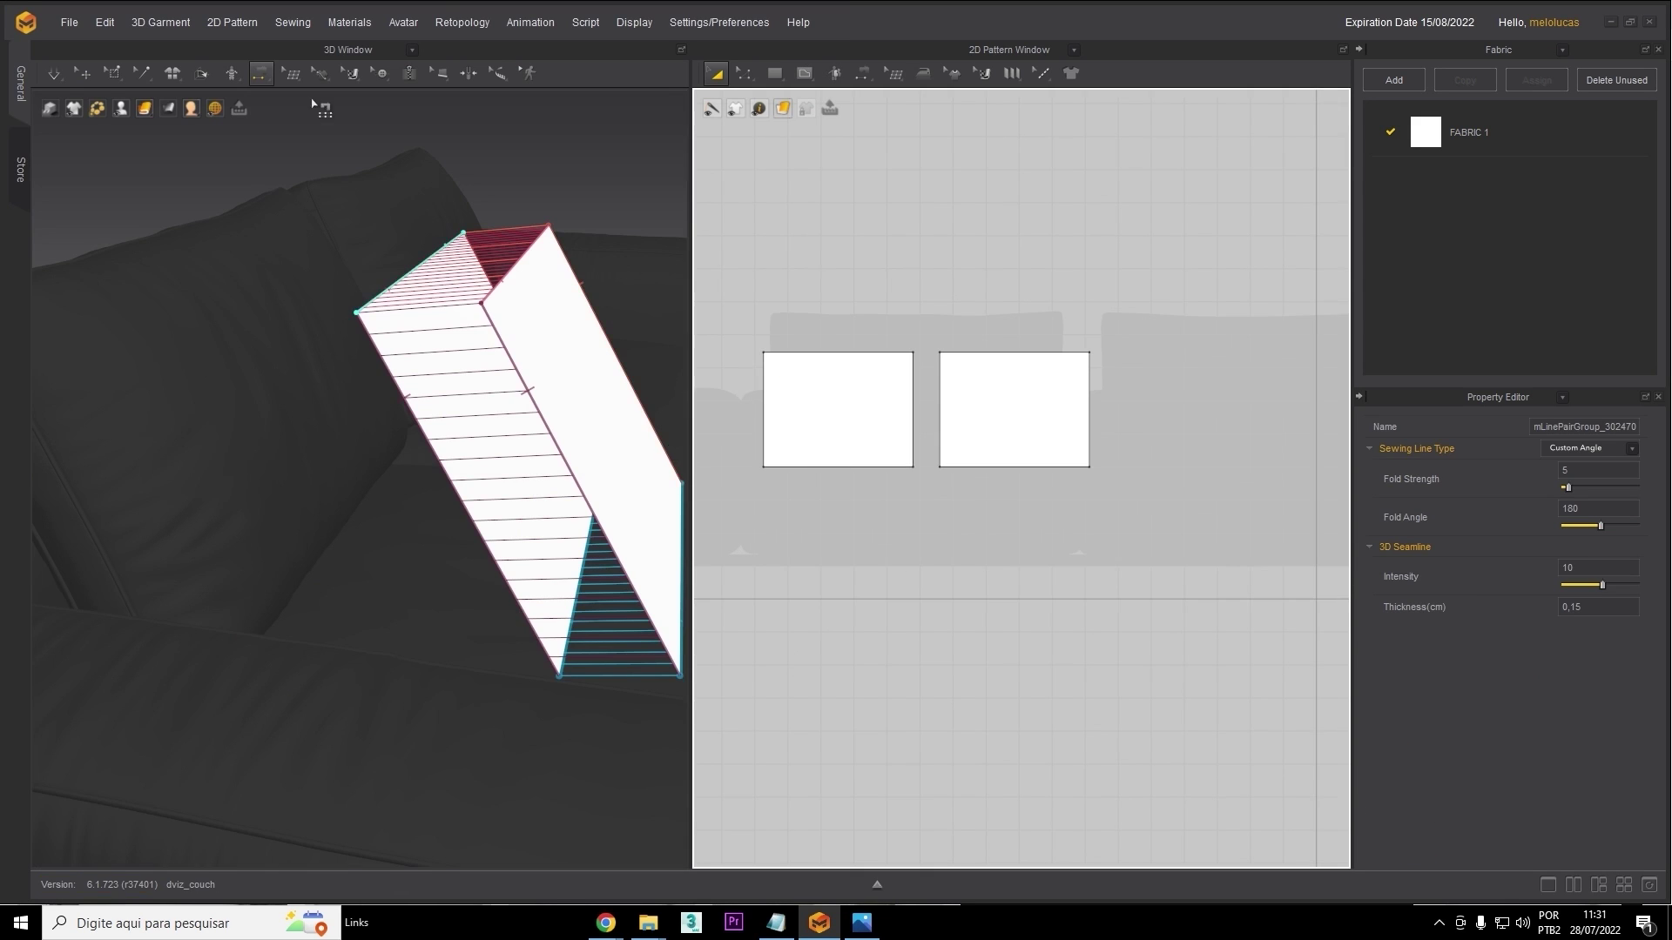
{"action": "right_click", "coordinate": [496, 348]}
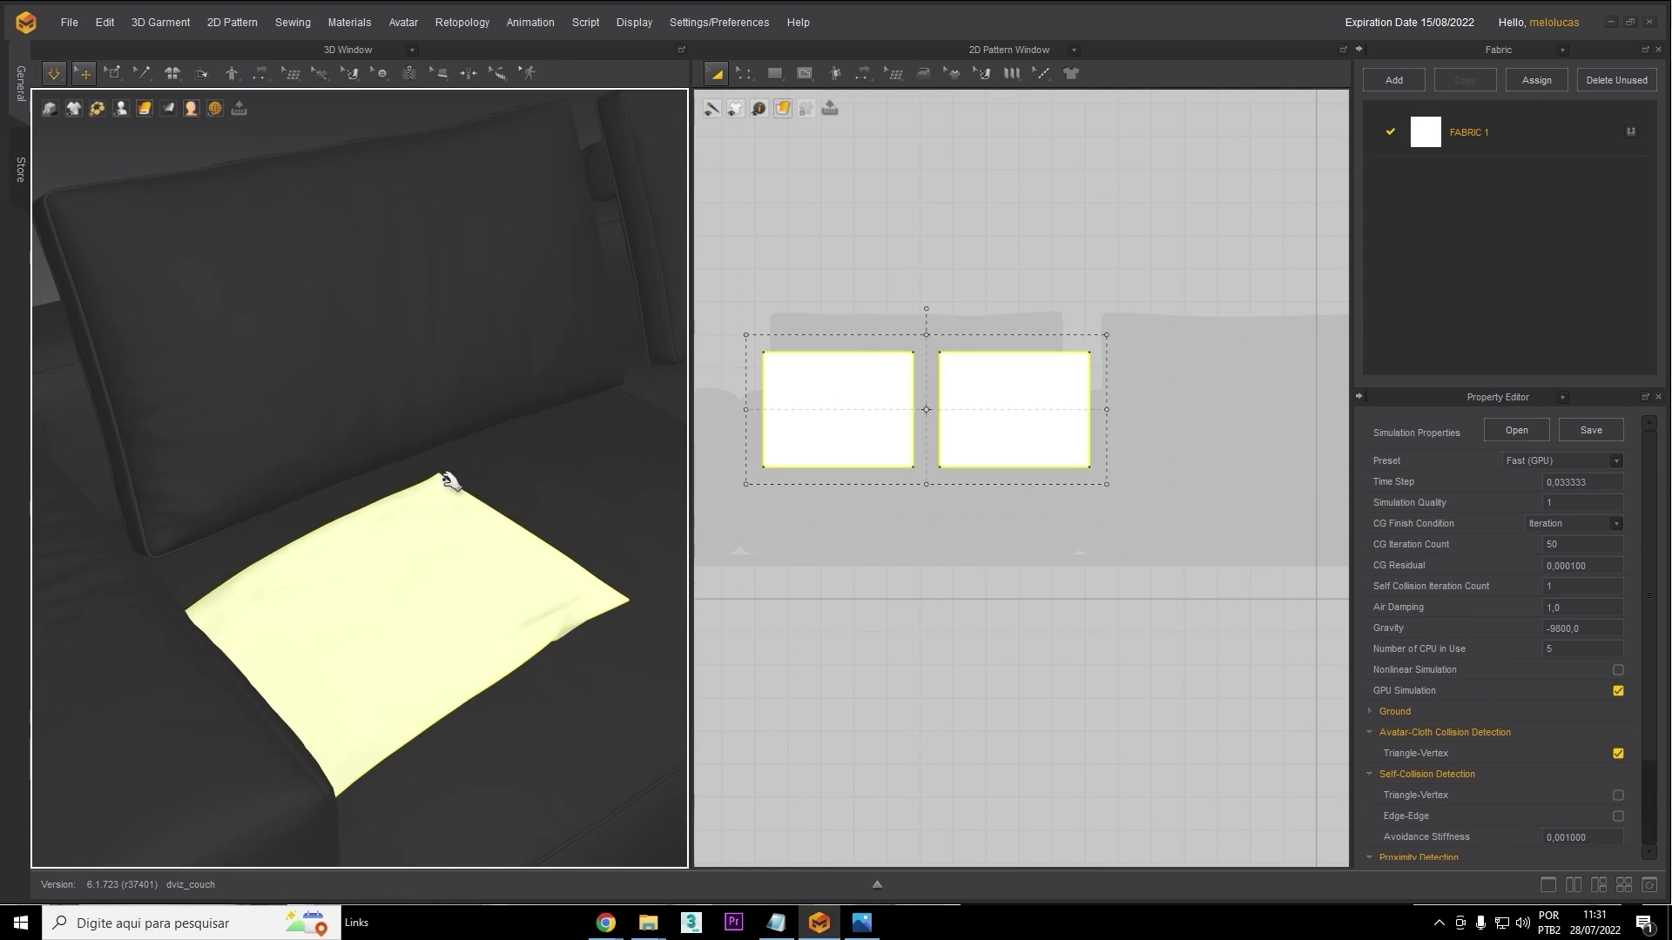
{"action": "type", "text": "3"}
{"action": "key", "text": "Return"}
{"action": "right_click_drag", "start_coordinate": [496, 433], "coordinate": [467, 467]}
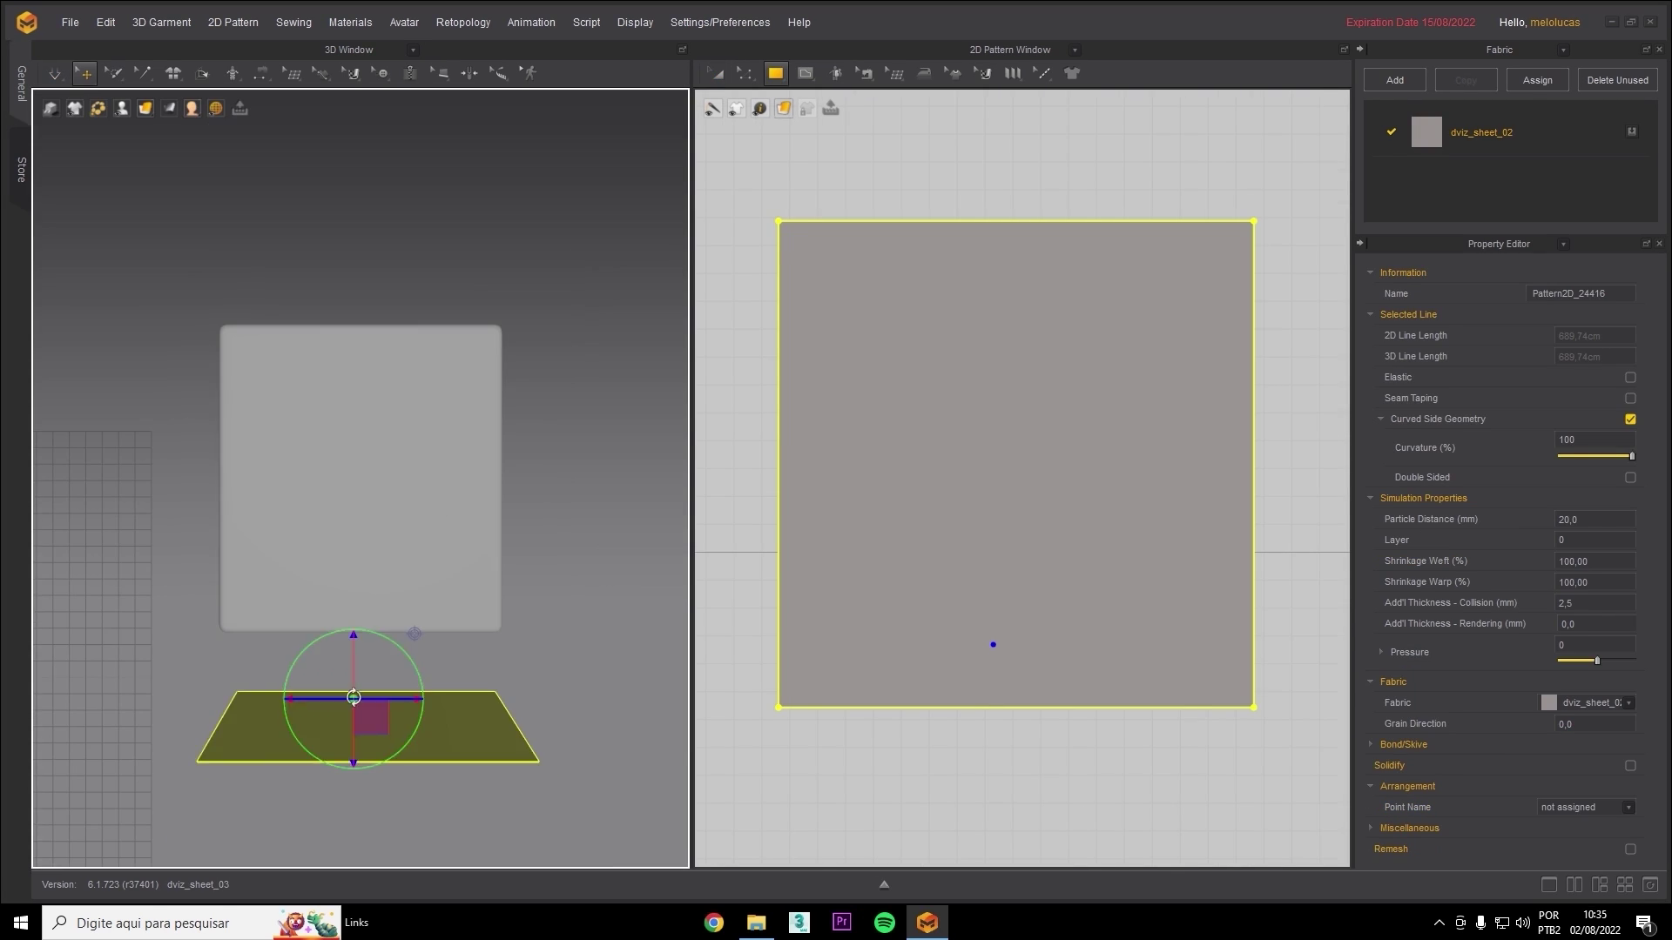
Pull the draped sheet around to reshape it.
{"action": "right_click", "coordinate": [374, 588]}
{"action": "key", "text": "Escape"}
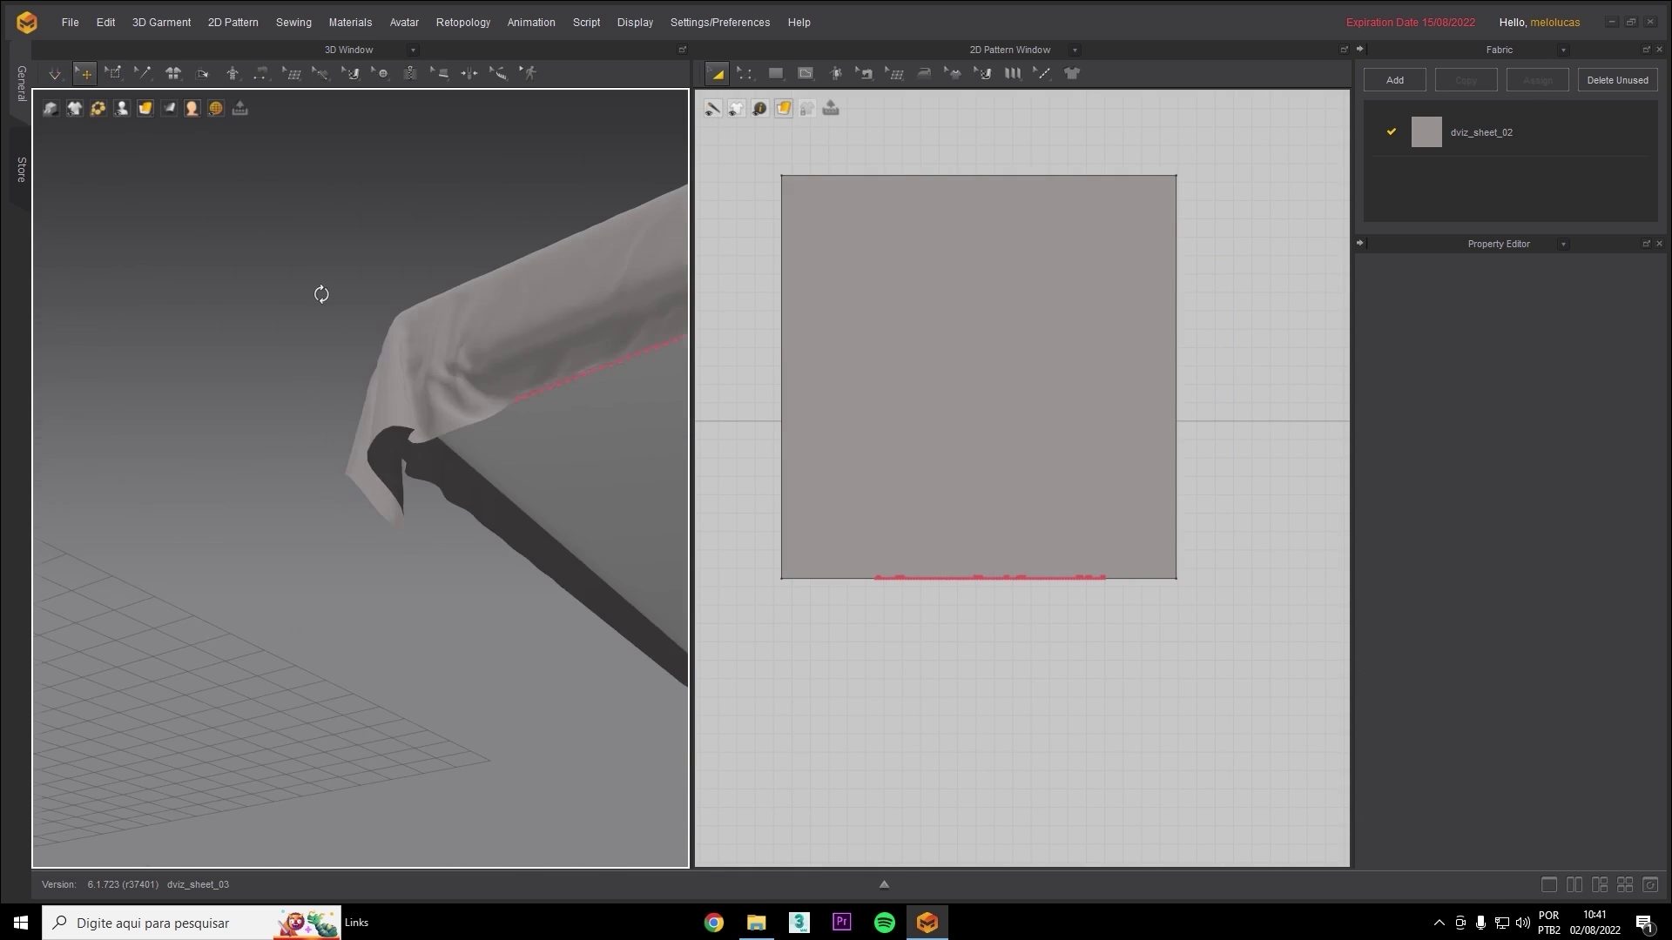
{"action": "left_click_drag", "start_coordinate": [321, 294], "coordinate": [337, 473]}
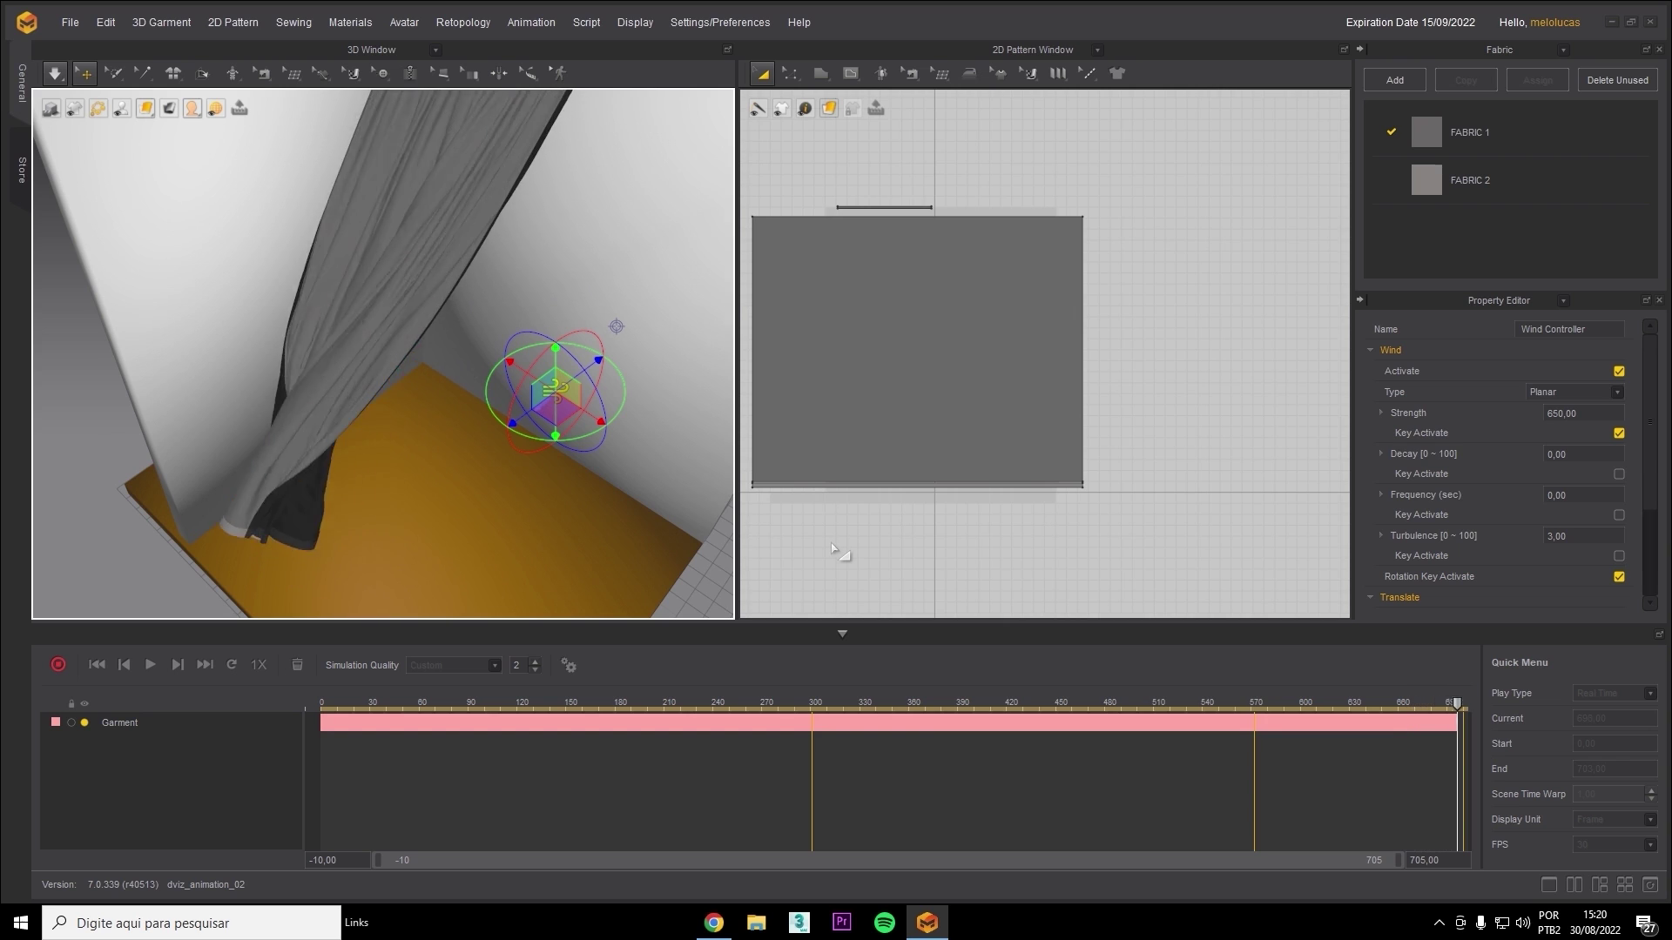
Set the curtain animation's end frame to 730.
{"action": "type", "text": "730"}
{"action": "key", "text": "Return"}
{"action": "scroll", "coordinate": [514, 573], "scroll_direction": "down", "scroll_amount": 3}
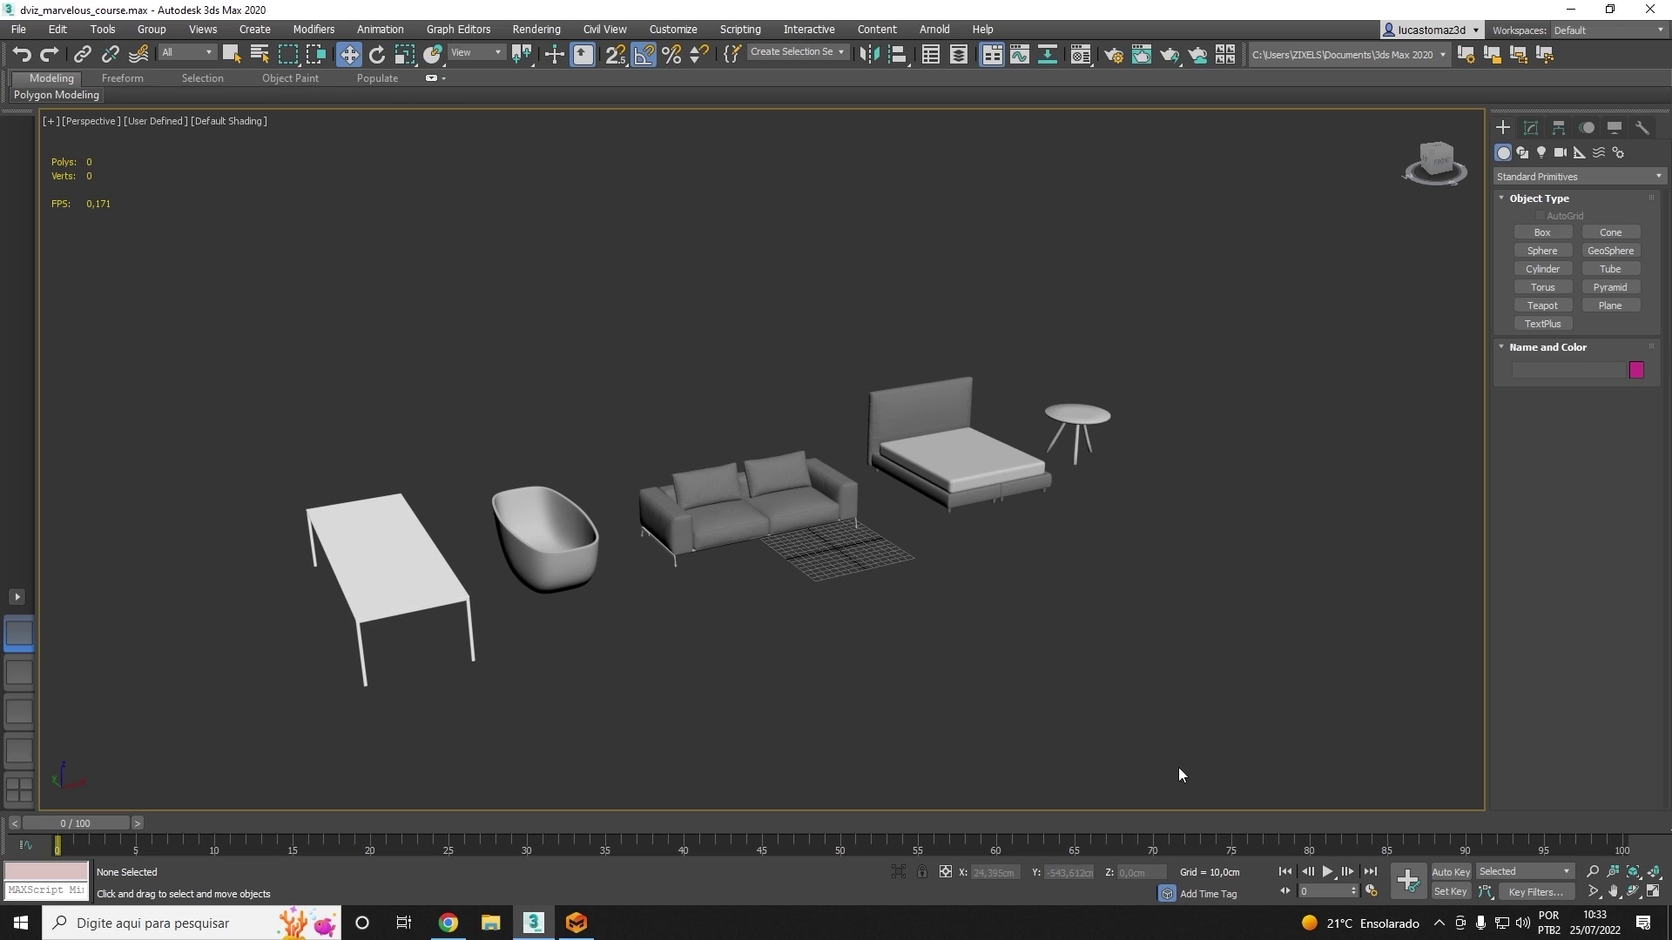
Zoom the 3ds Max viewport in on the bed and its mattress.
{"action": "scroll", "coordinate": [738, 657], "scroll_direction": "up", "scroll_amount": 5}
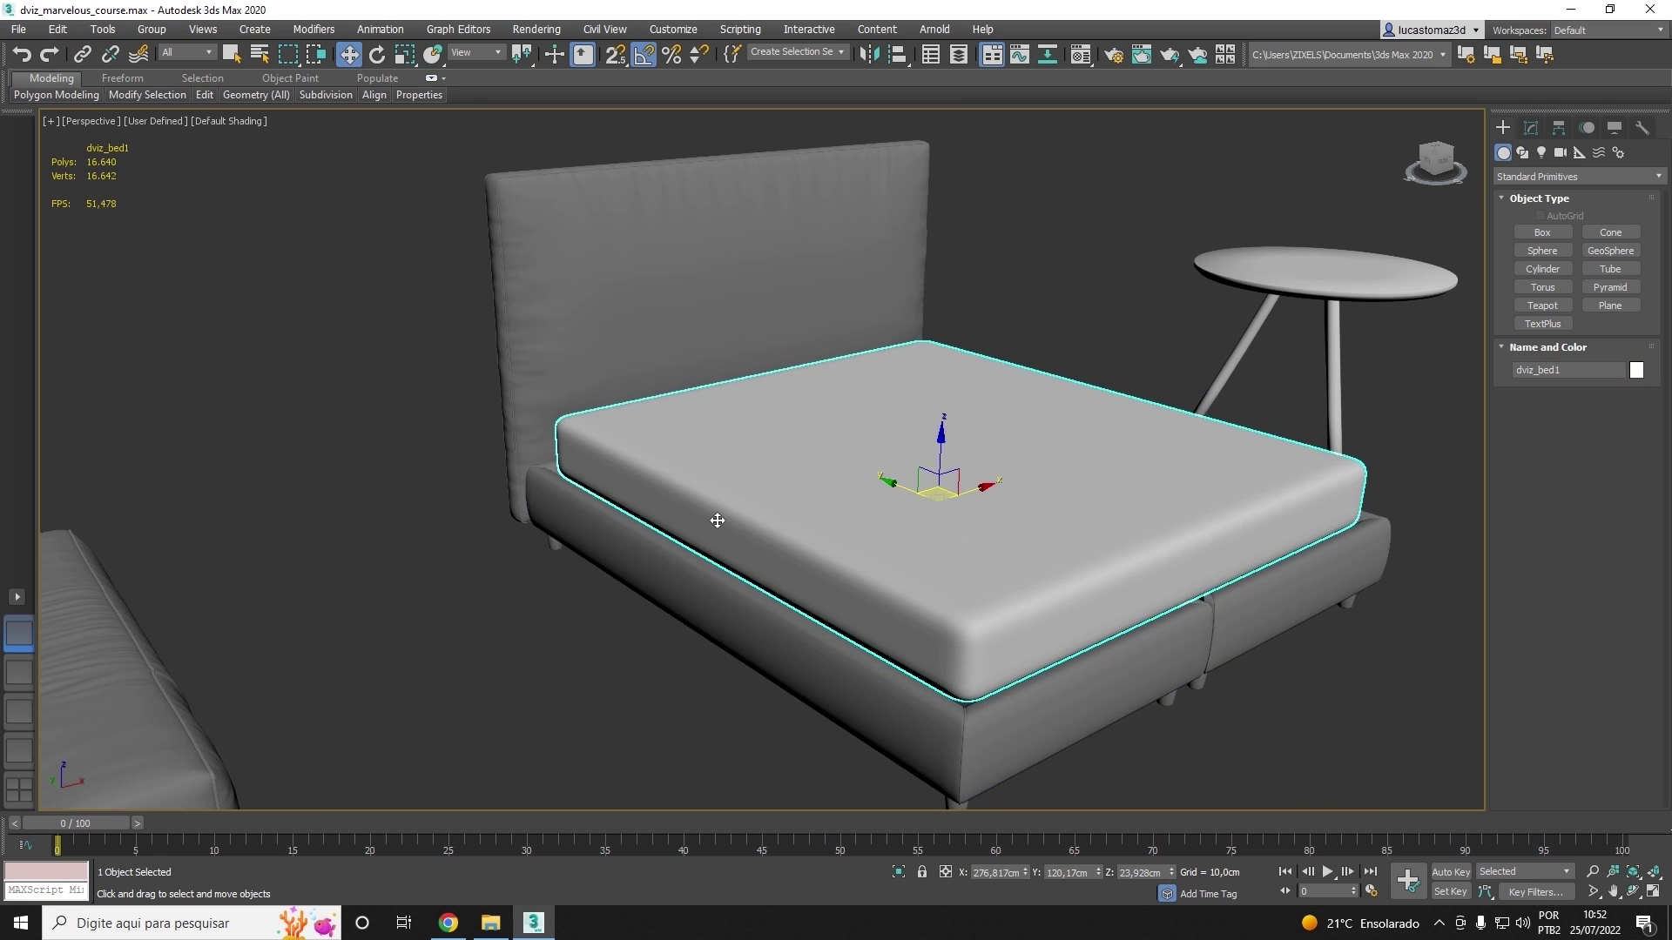
{"action": "scroll", "coordinate": [809, 544], "scroll_direction": "up", "scroll_amount": 3}
{"action": "scroll", "coordinate": [810, 544], "scroll_direction": "down", "scroll_amount": 5}
Sign up for a personal Marvelous Designer account and download the installer.
{"action": "right_click", "coordinate": [391, 708]}
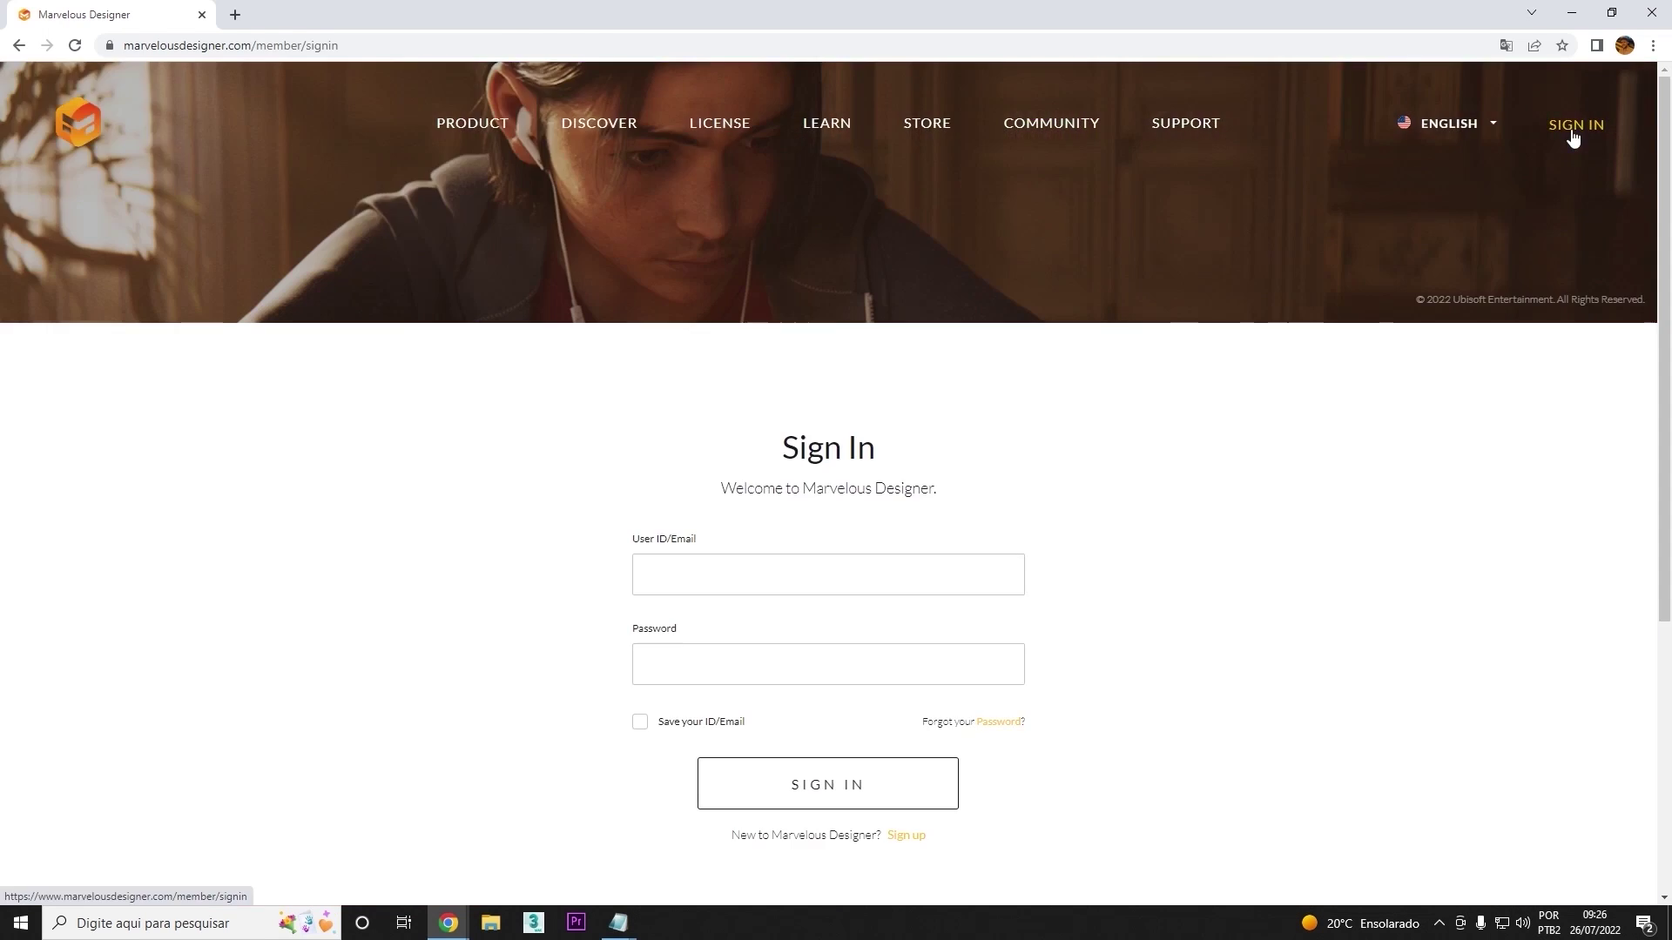
{"action": "scroll", "coordinate": [903, 667], "scroll_direction": "down", "scroll_amount": 2}
{"action": "left_click", "coordinate": [899, 661]}
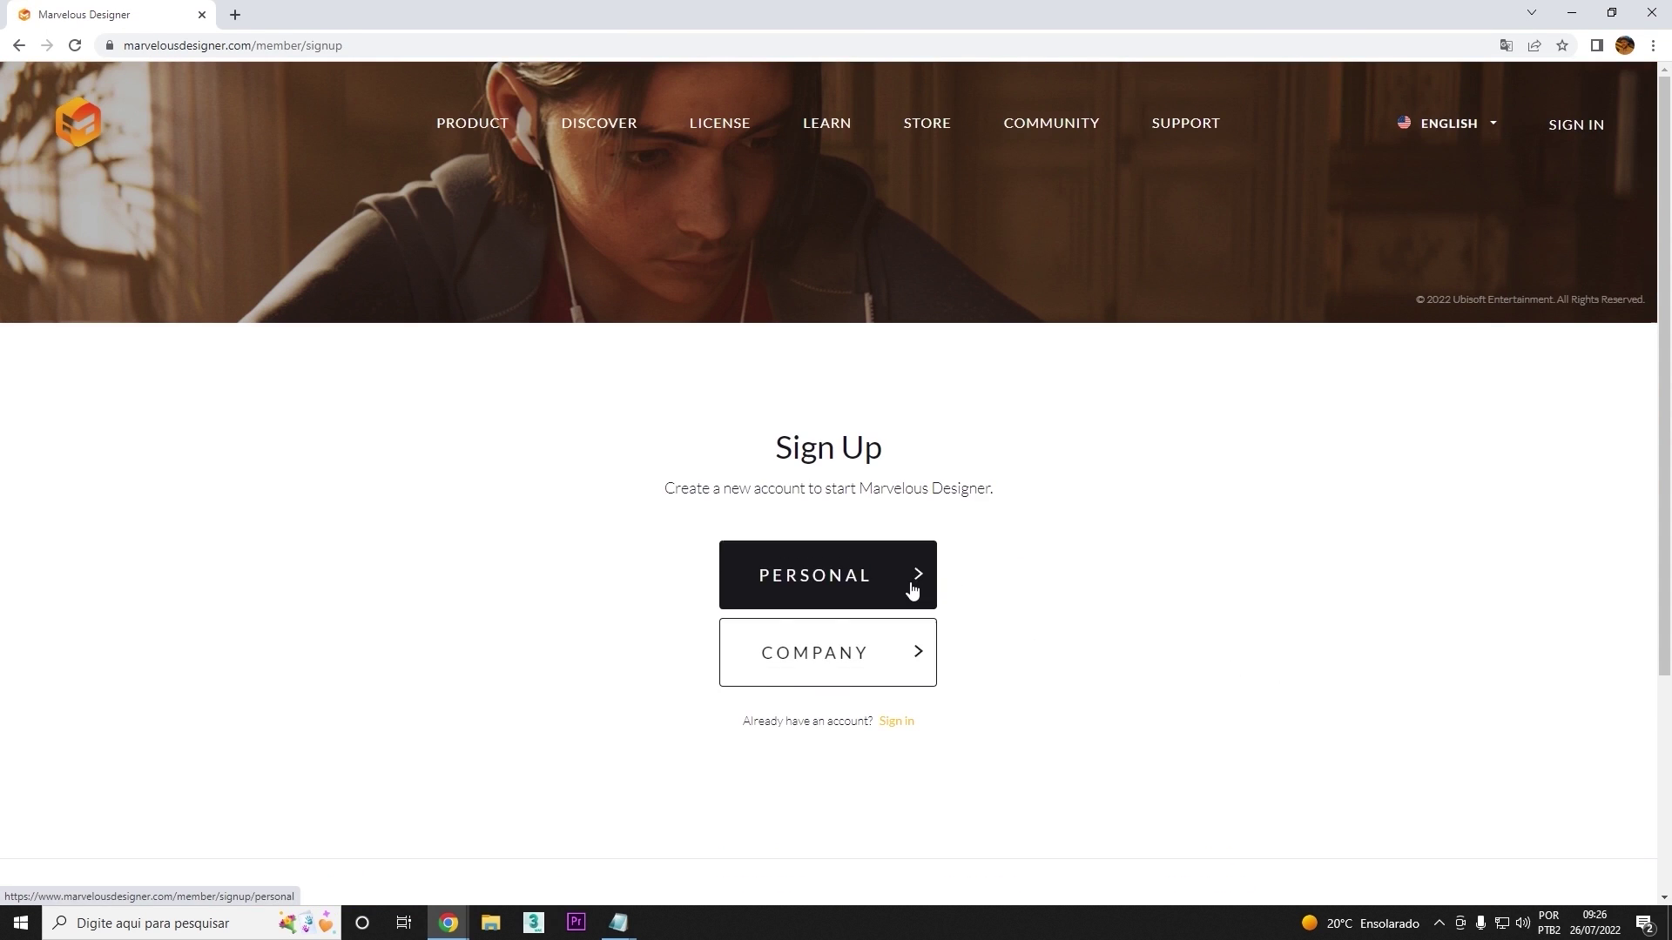
{"action": "left_click", "coordinate": [914, 581]}
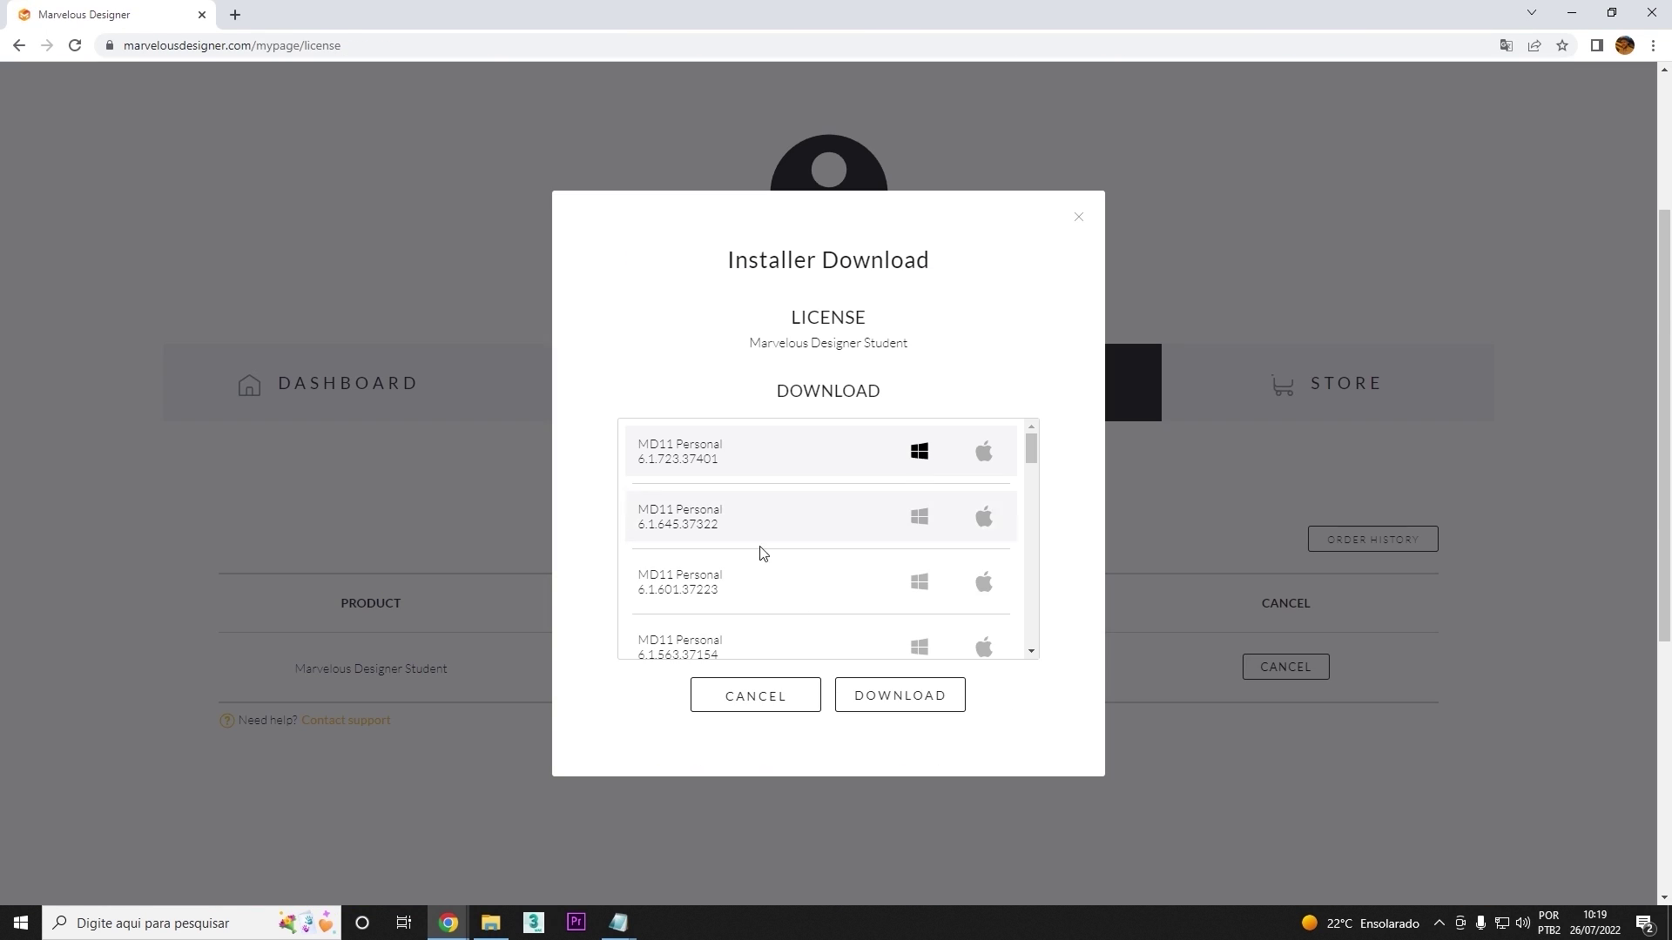
{"action": "left_click", "coordinate": [895, 694]}
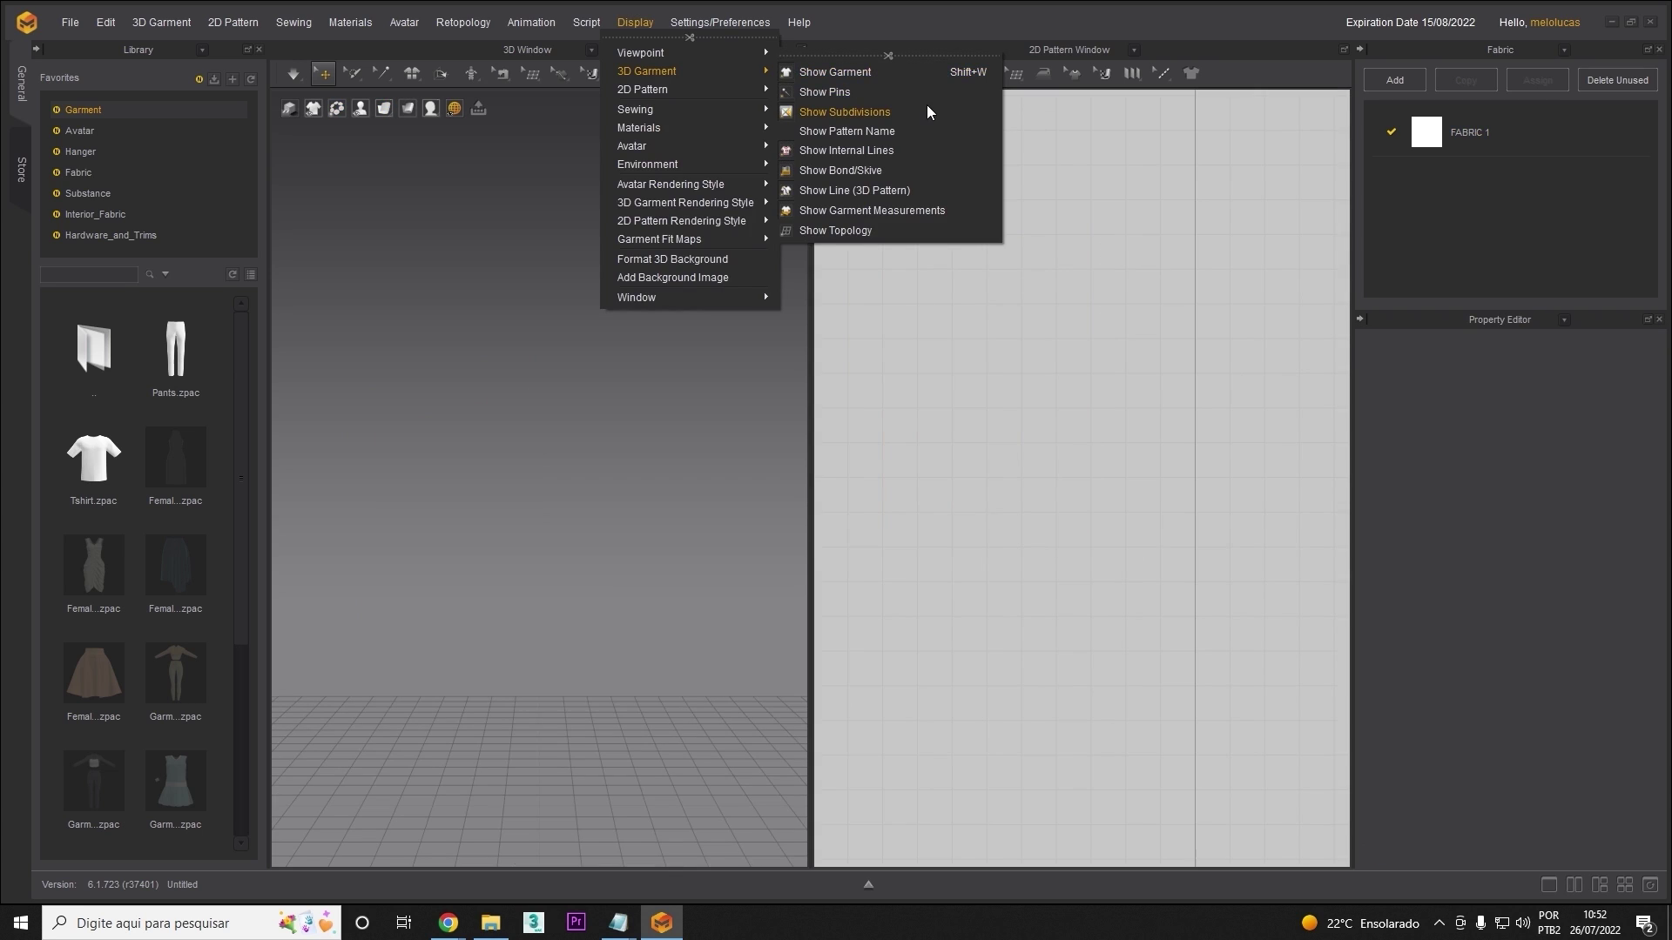
Open the Marvelous Designer Preferences settings.
{"action": "mouse_move", "coordinate": [704, 111]}
{"action": "left_click", "coordinate": [719, 22]}
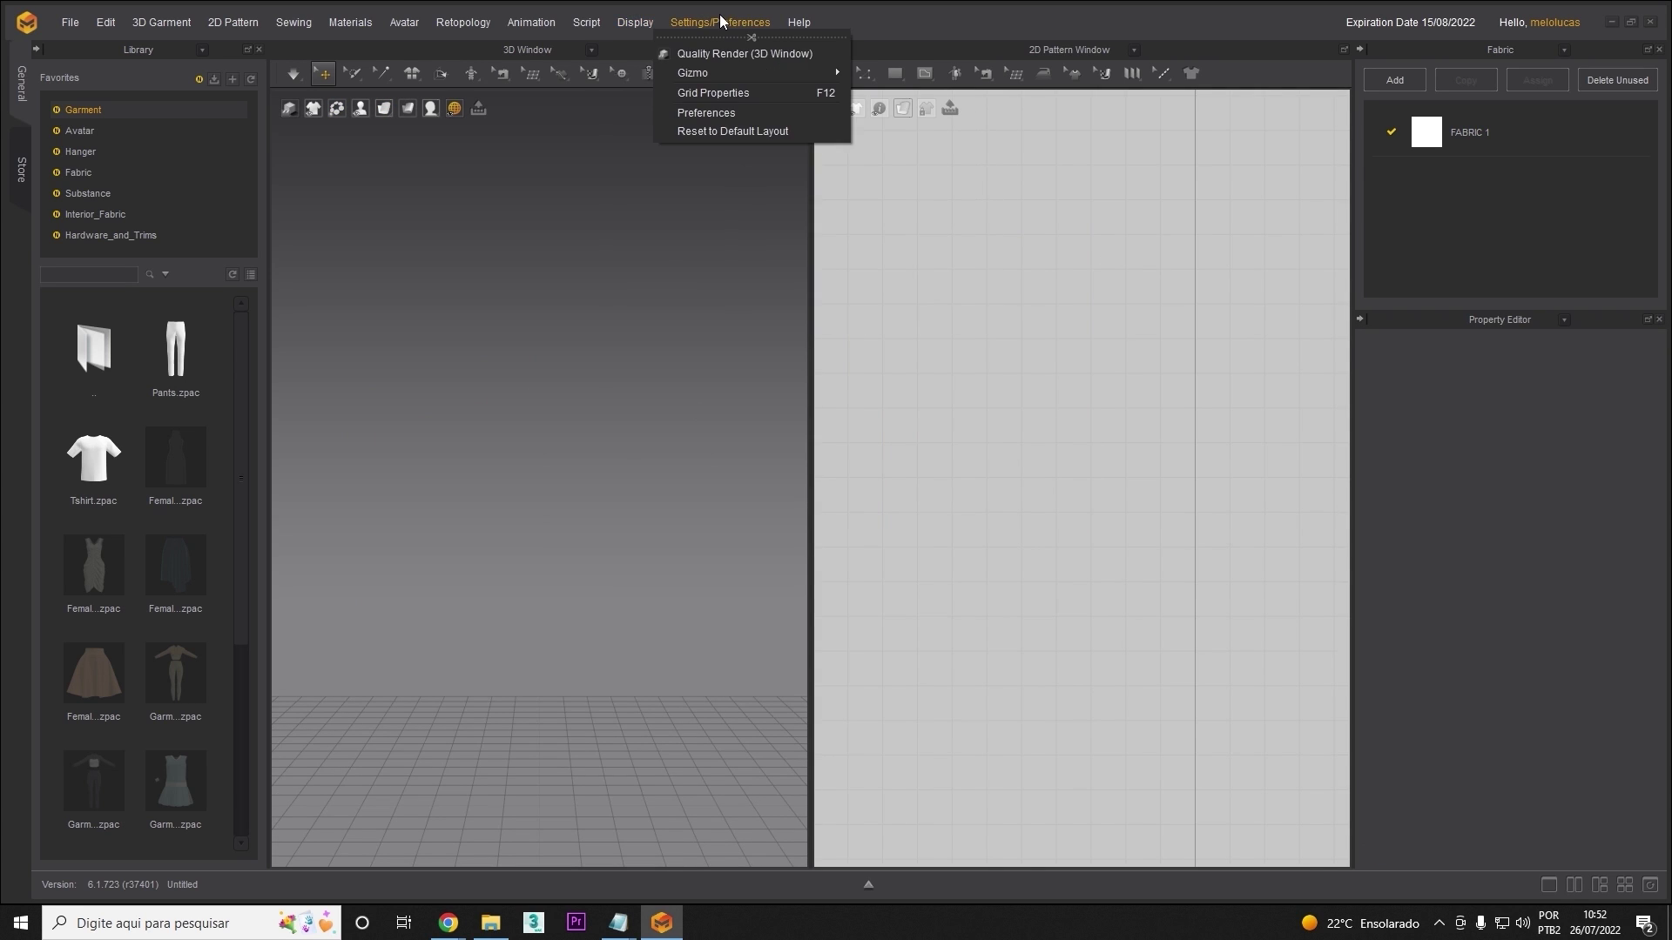
{"action": "left_click", "coordinate": [712, 115]}
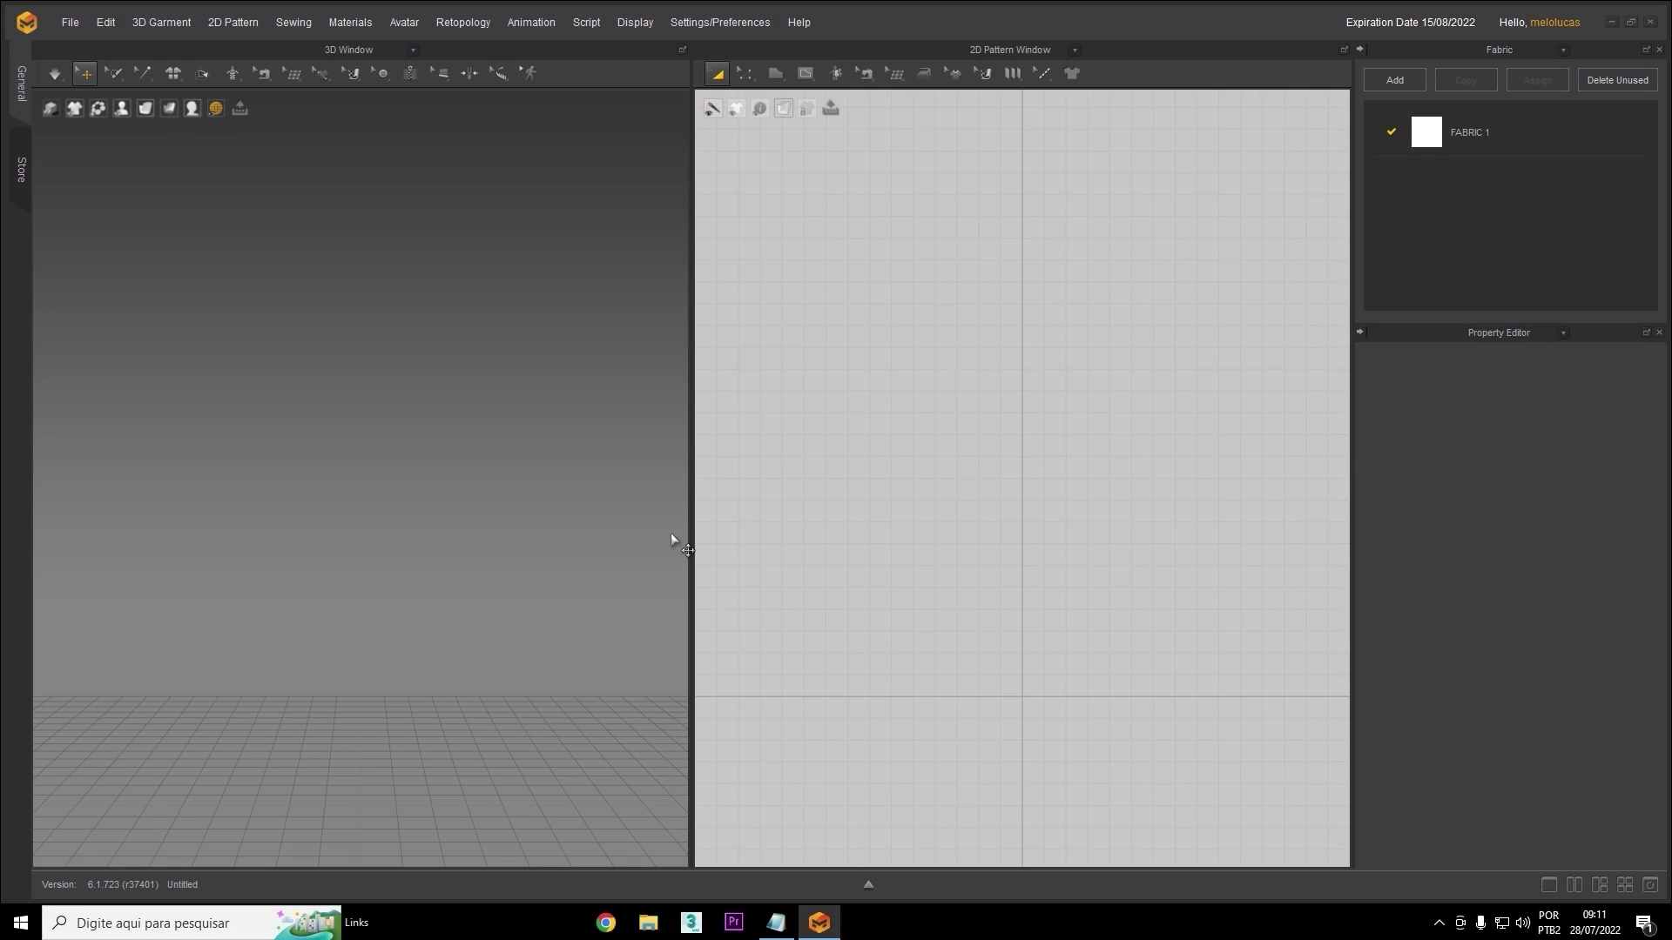
Import the table as an OBJ model and select it.
{"action": "left_click", "coordinate": [70, 22]}
{"action": "left_click", "coordinate": [263, 180]}
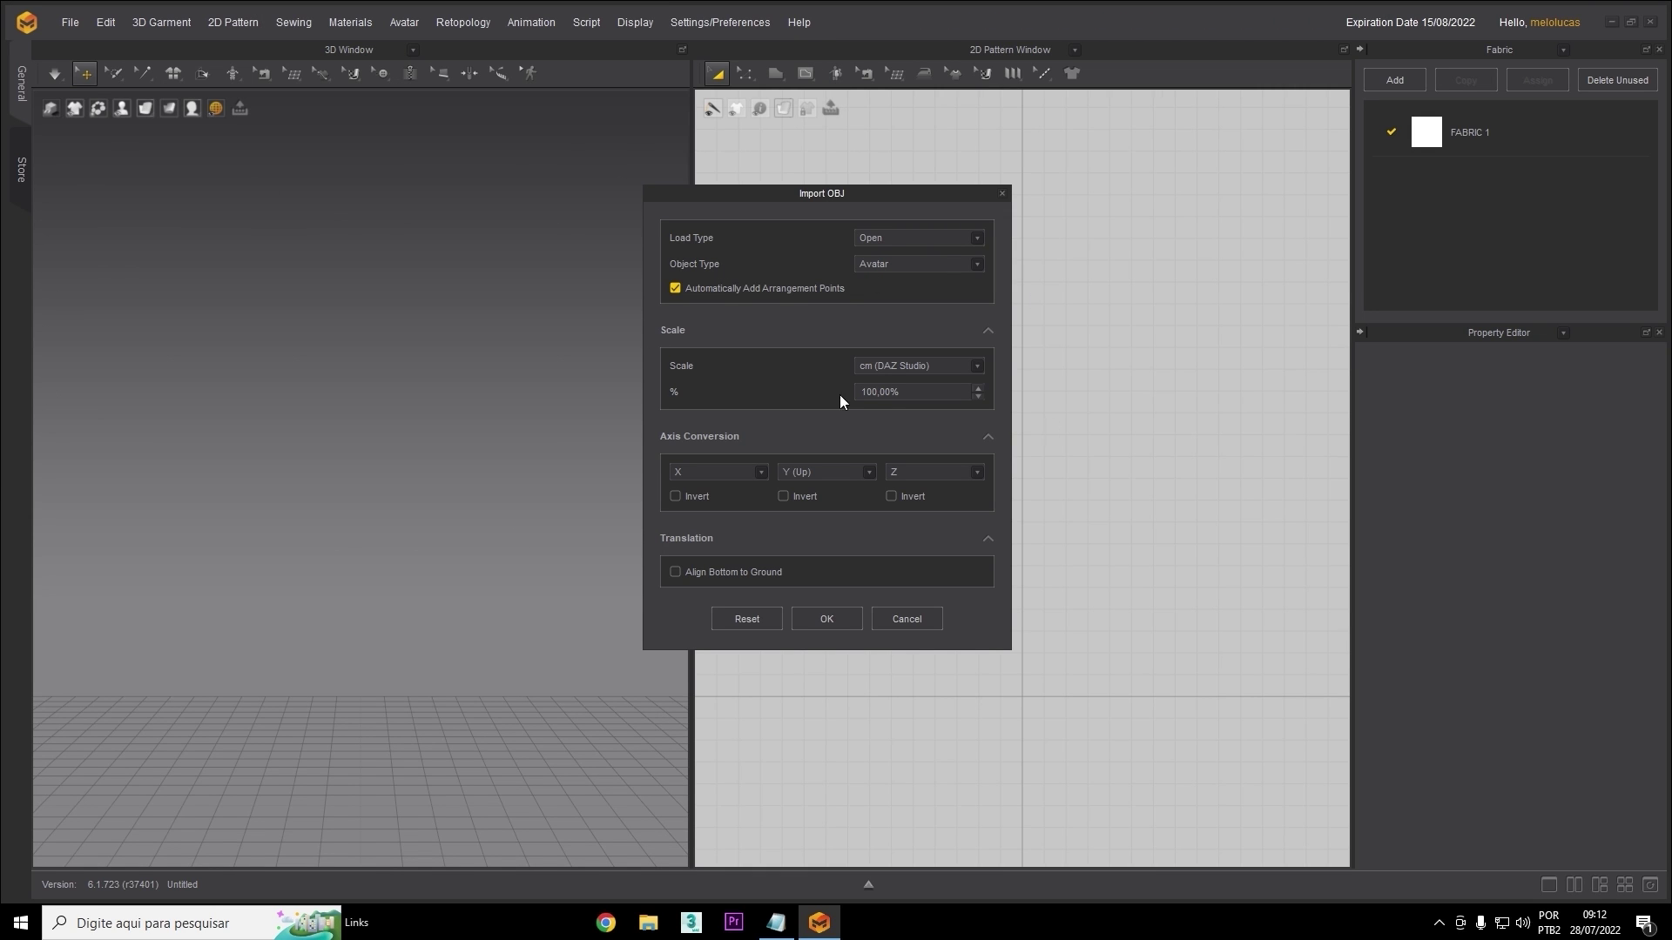
{"action": "key", "text": "Return"}
{"action": "left_click", "coordinate": [478, 489]}
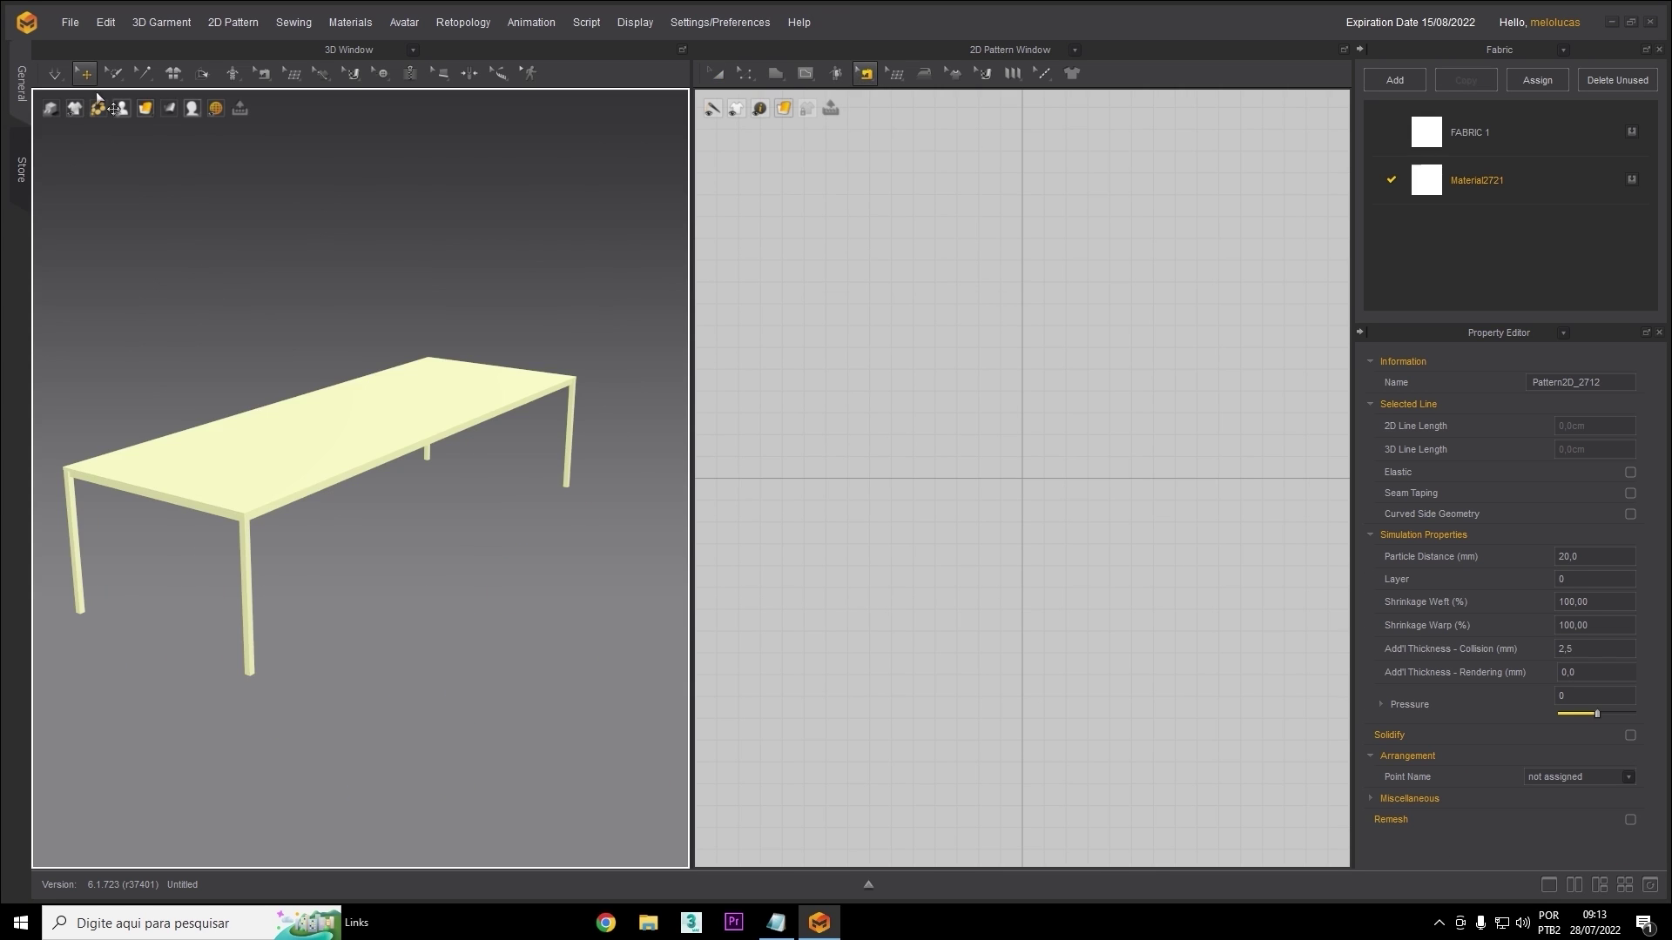
Import the headboard OBJ with the import type set to garment.
{"action": "left_click", "coordinate": [69, 22]}
{"action": "left_click", "coordinate": [263, 180]}
{"action": "left_click", "coordinate": [872, 305]}
{"action": "left_click", "coordinate": [852, 625]}
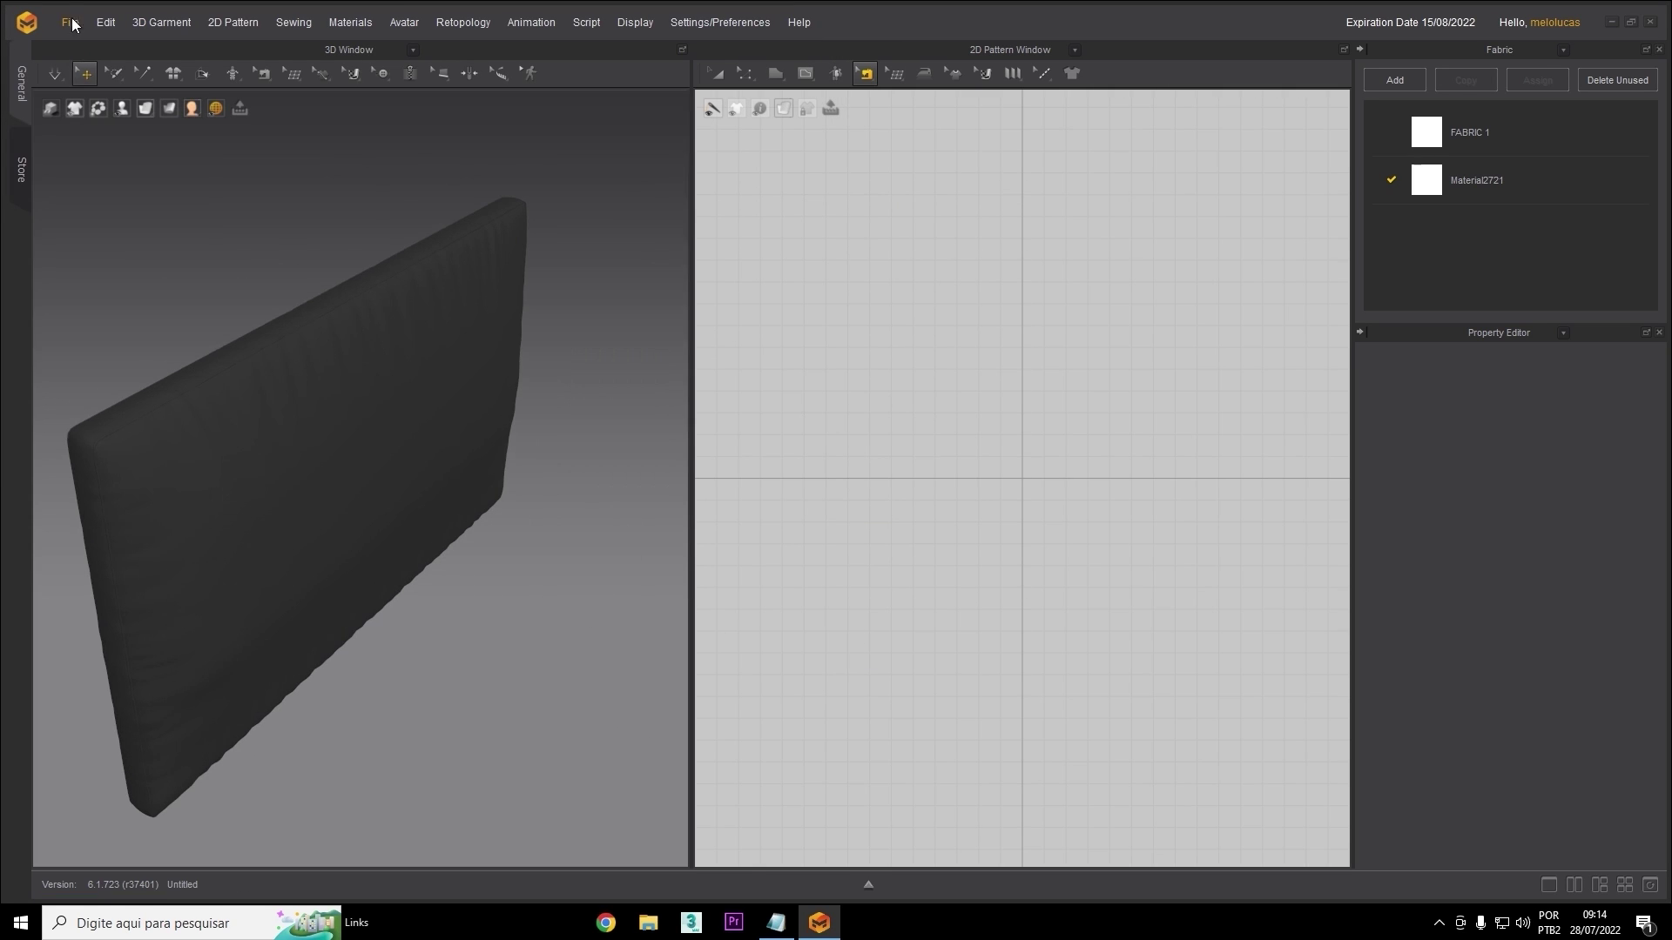
{"action": "left_click", "coordinate": [70, 21]}
{"action": "mouse_move", "coordinate": [87, 164]}
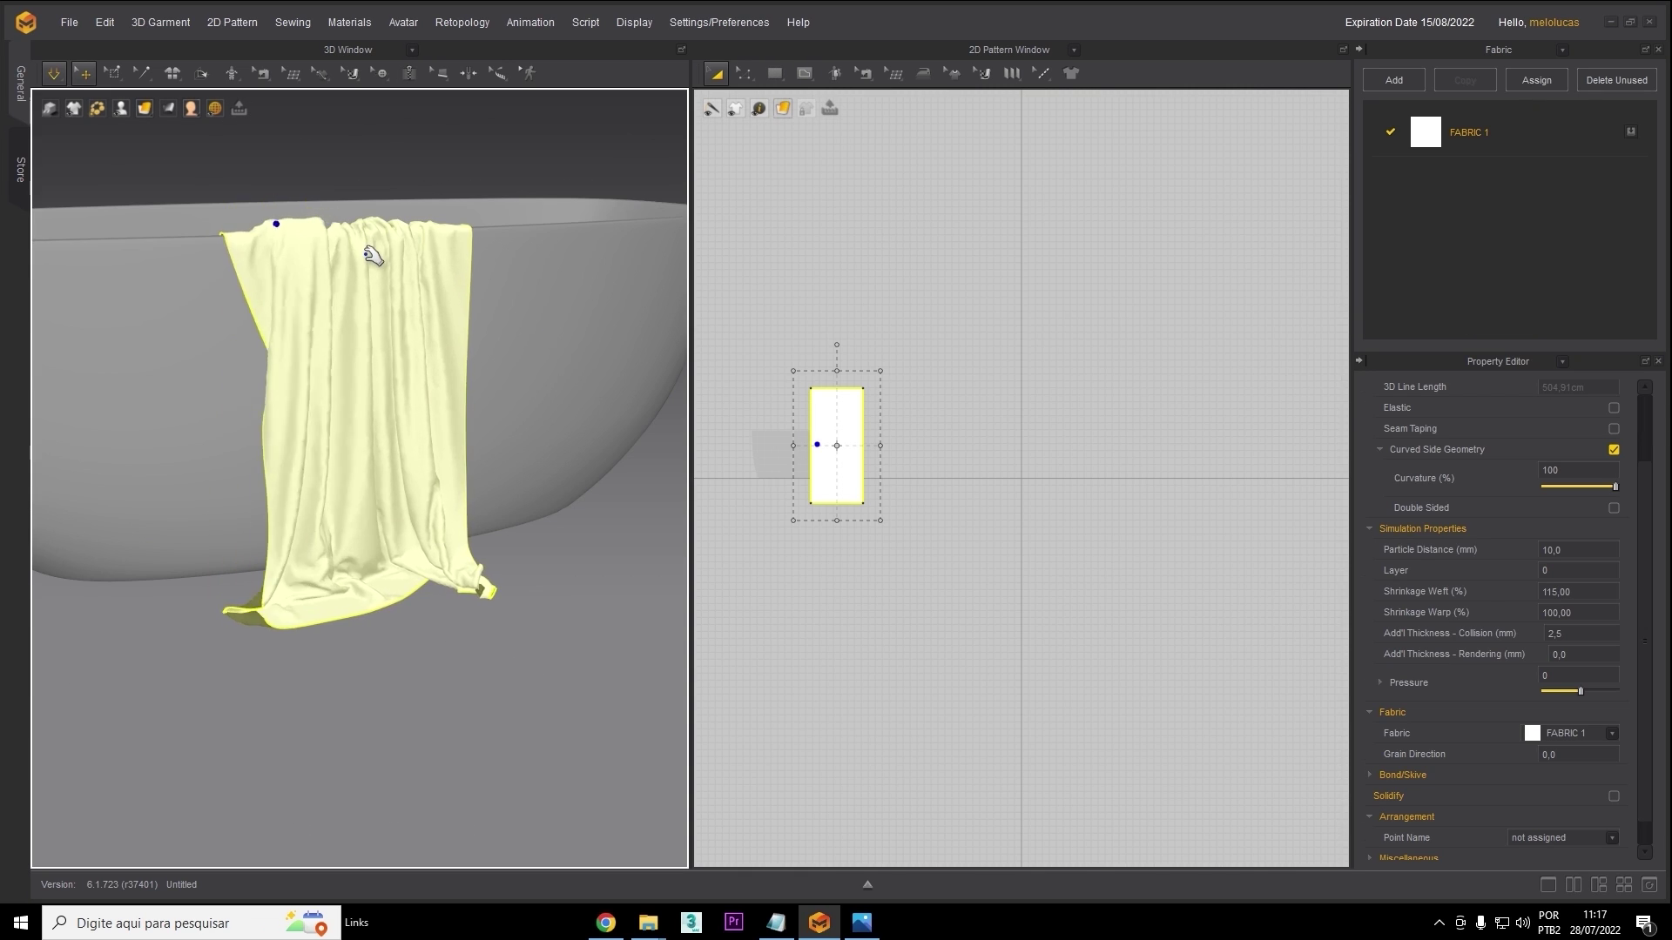
Move the throw down onto the sofa seat and inspect the drape.
{"action": "left_click", "coordinate": [862, 923]}
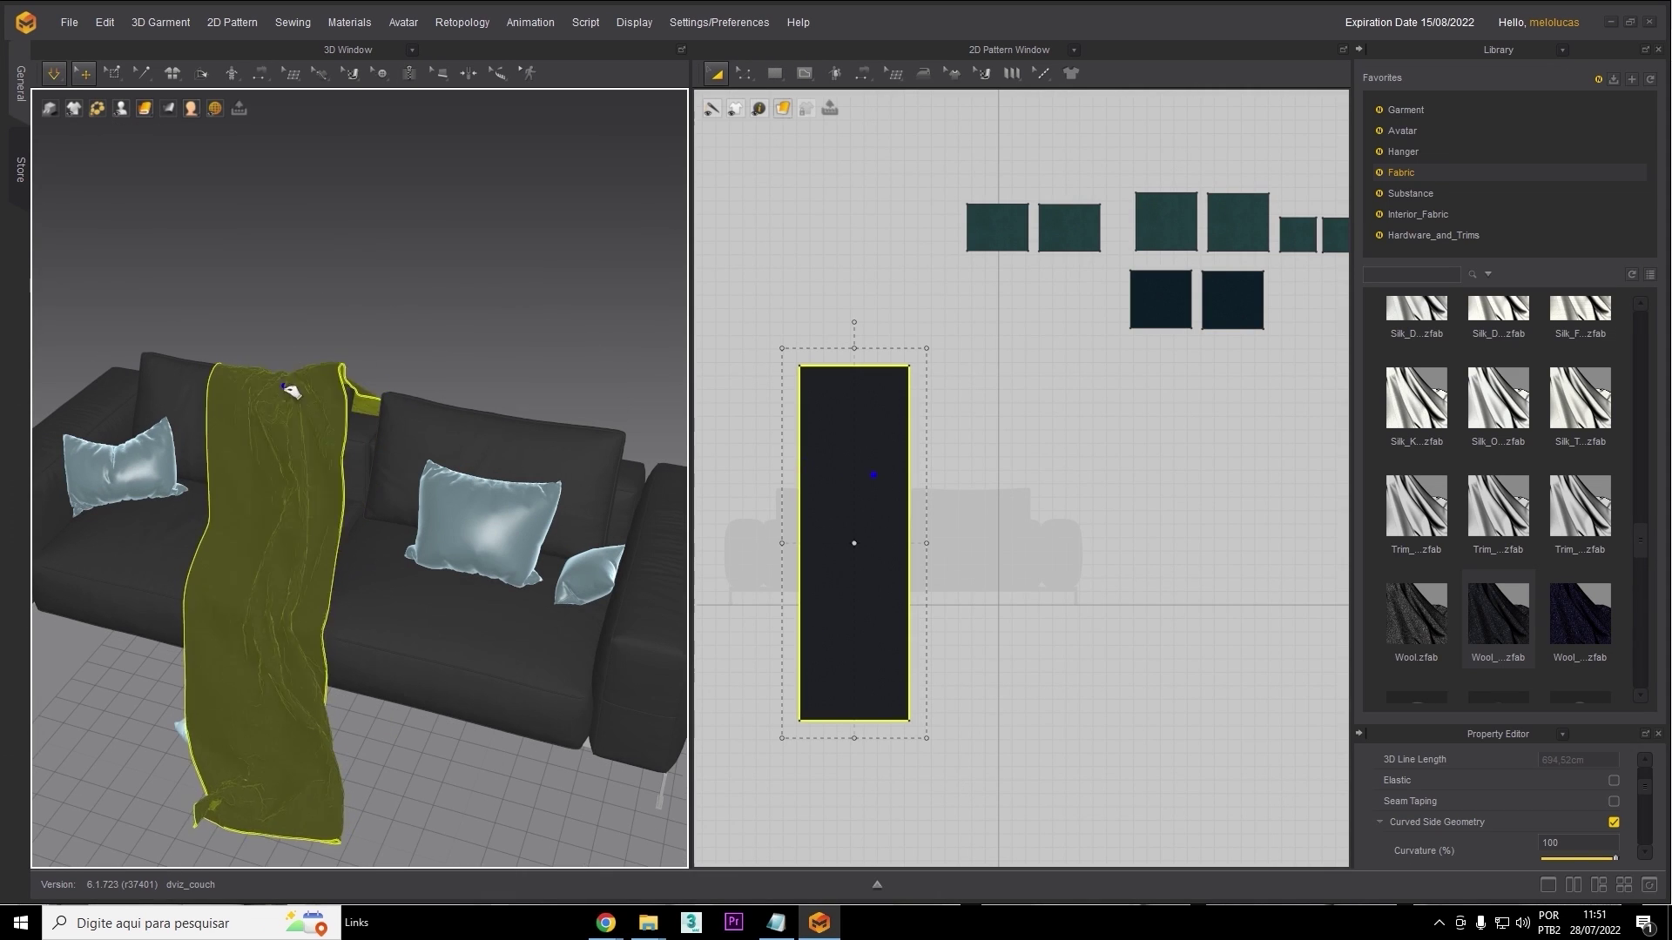
{"action": "left_click_drag", "start_coordinate": [306, 392], "coordinate": [322, 597]}
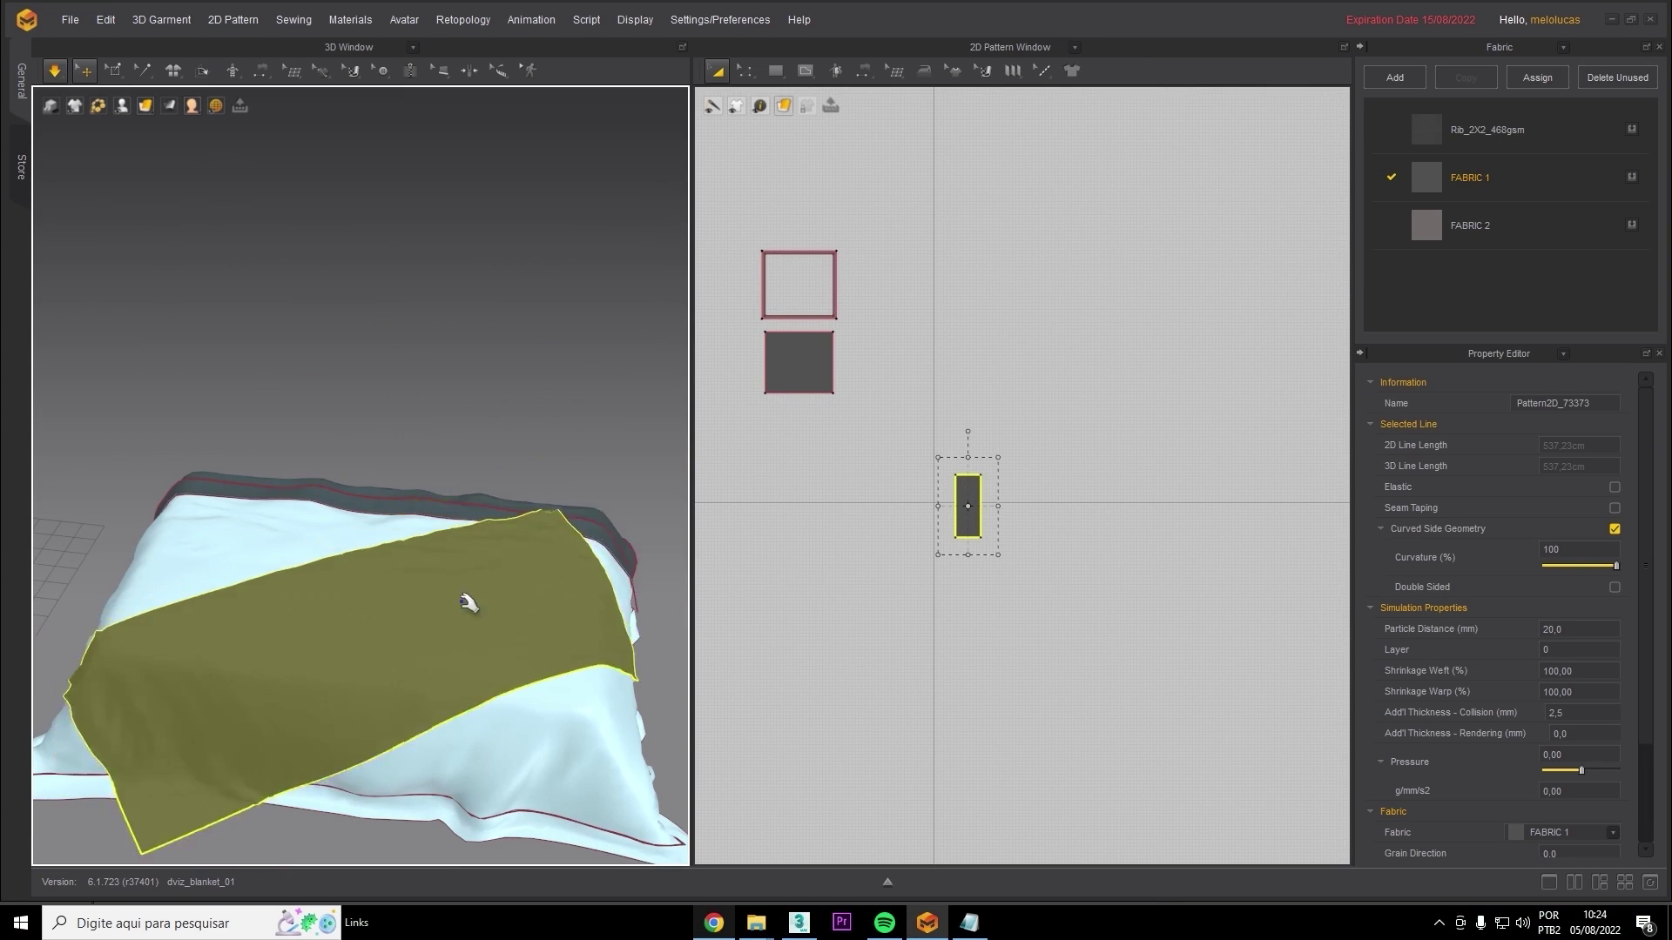
{"action": "right_click_drag", "start_coordinate": [291, 604], "coordinate": [470, 501]}
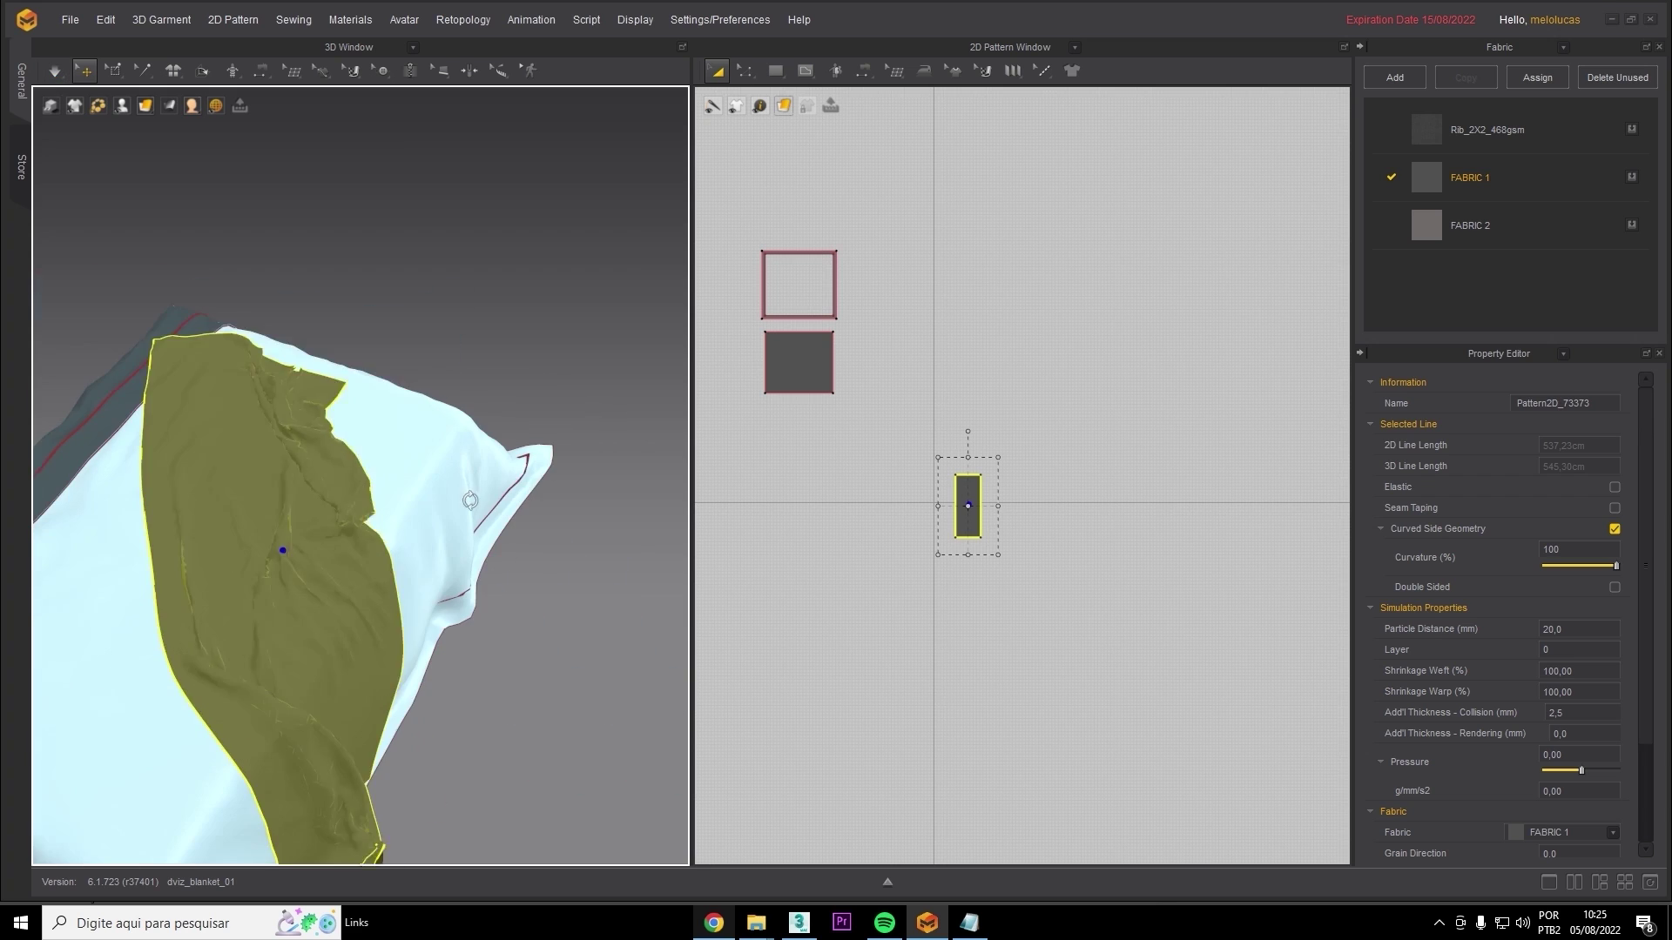
{"action": "right_click_drag", "start_coordinate": [410, 316], "coordinate": [441, 362]}
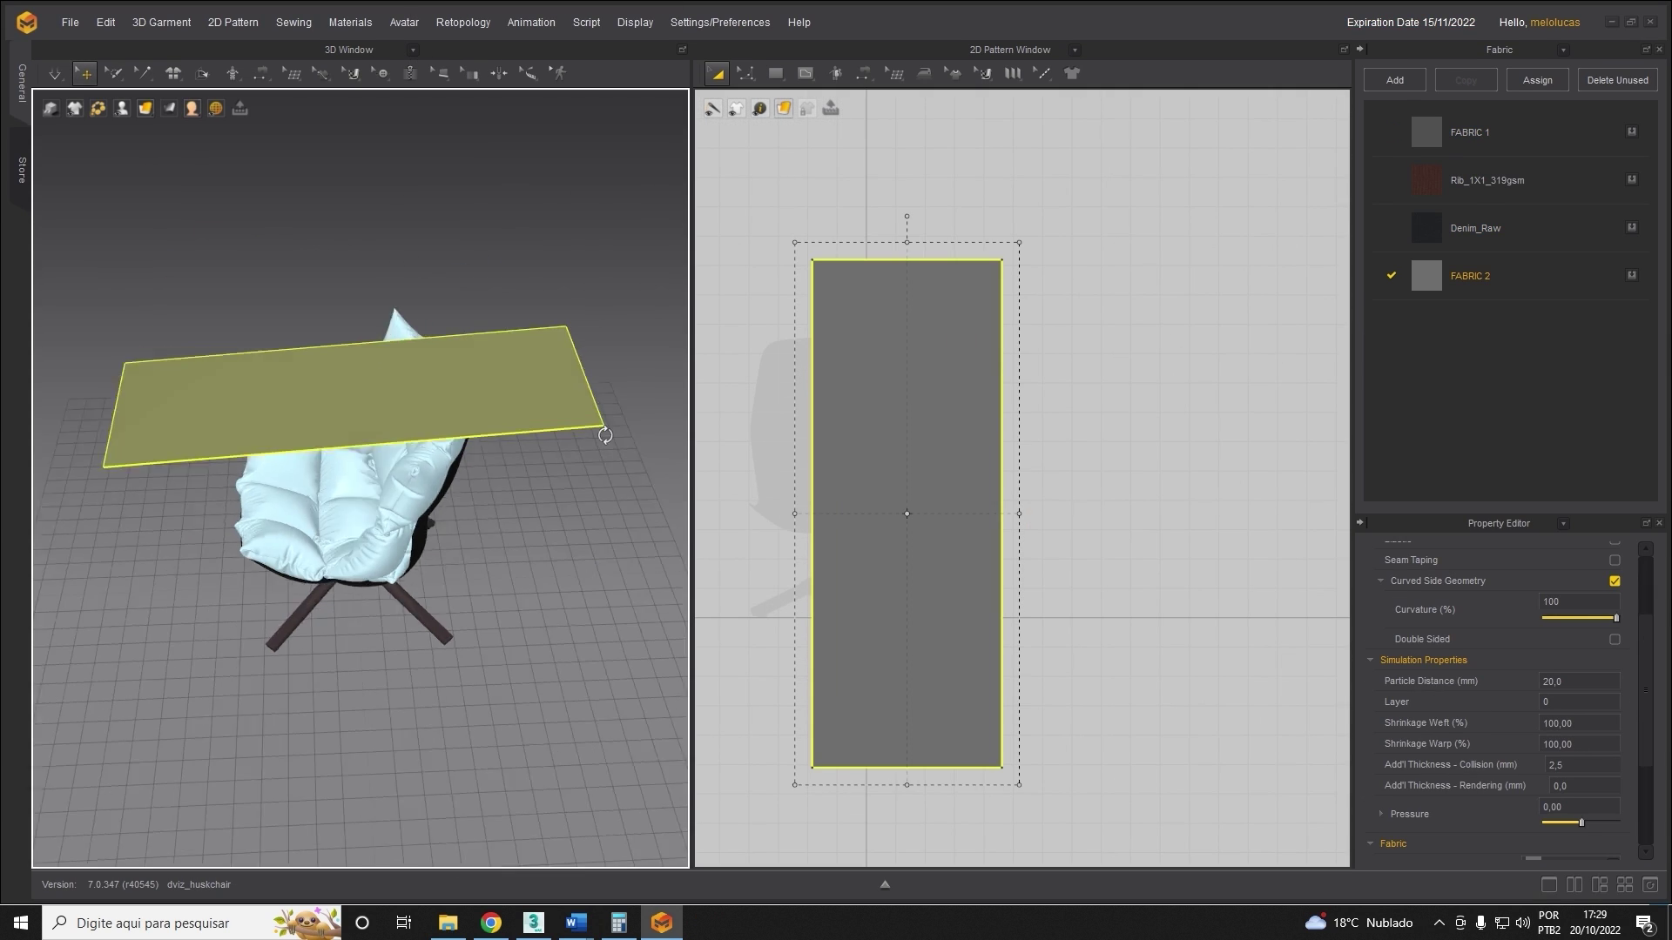
Add repeated internal lines offset 40 across the throw's rectangle pattern.
{"action": "left_click", "coordinate": [804, 76]}
{"action": "scroll", "coordinate": [821, 314], "scroll_direction": "up", "scroll_amount": 2}
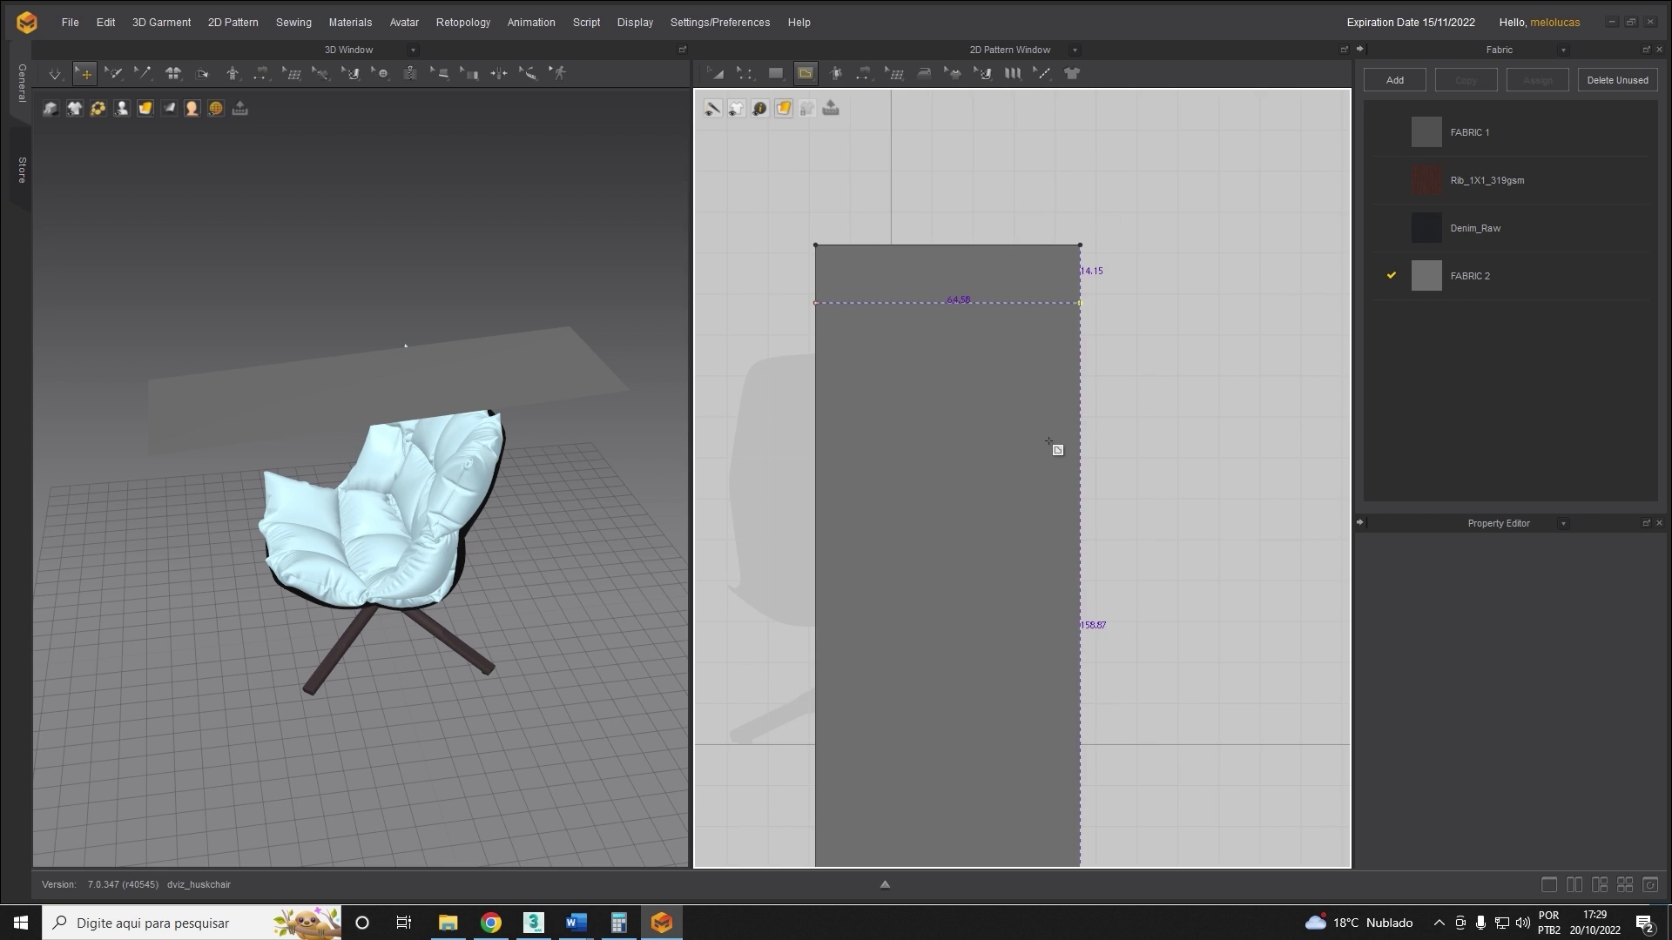
{"action": "scroll", "coordinate": [1057, 448], "scroll_direction": "up", "scroll_amount": 1}
{"action": "double_click", "coordinate": [860, 589]}
{"action": "key", "text": "z"}
{"action": "scroll", "coordinate": [829, 384], "scroll_direction": "down", "scroll_amount": 3}
{"action": "scroll", "coordinate": [981, 474], "scroll_direction": "up", "scroll_amount": 2}
{"action": "right_click", "coordinate": [1130, 310]}
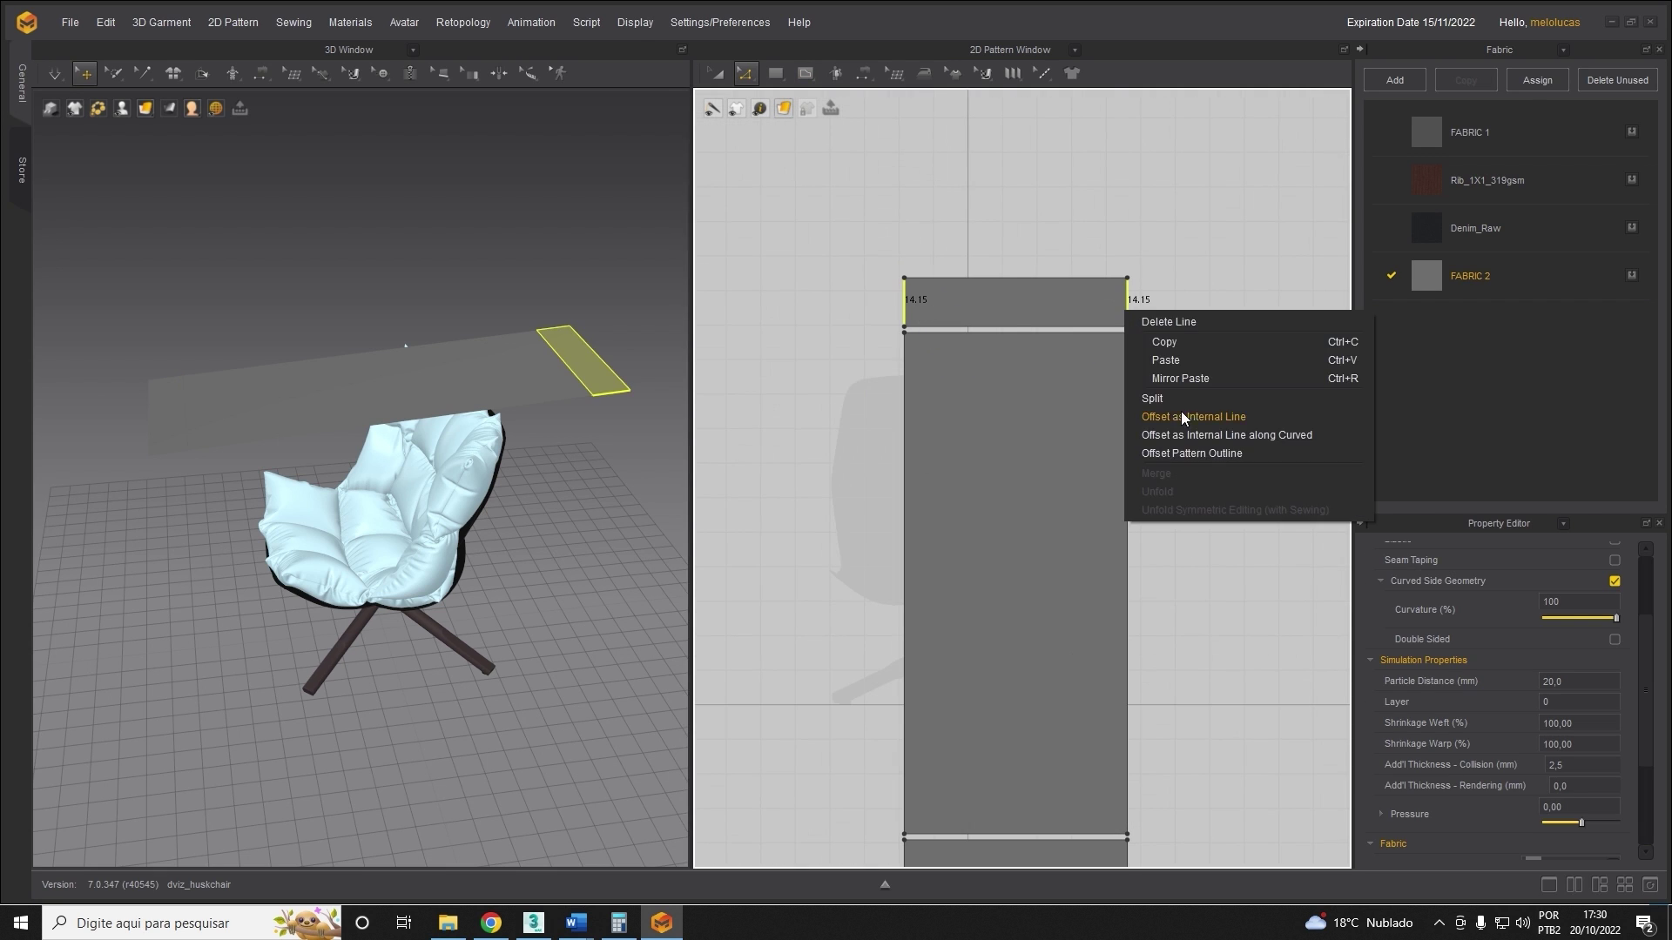
{"action": "left_click", "coordinate": [1233, 414]}
{"action": "type", "text": "40"}
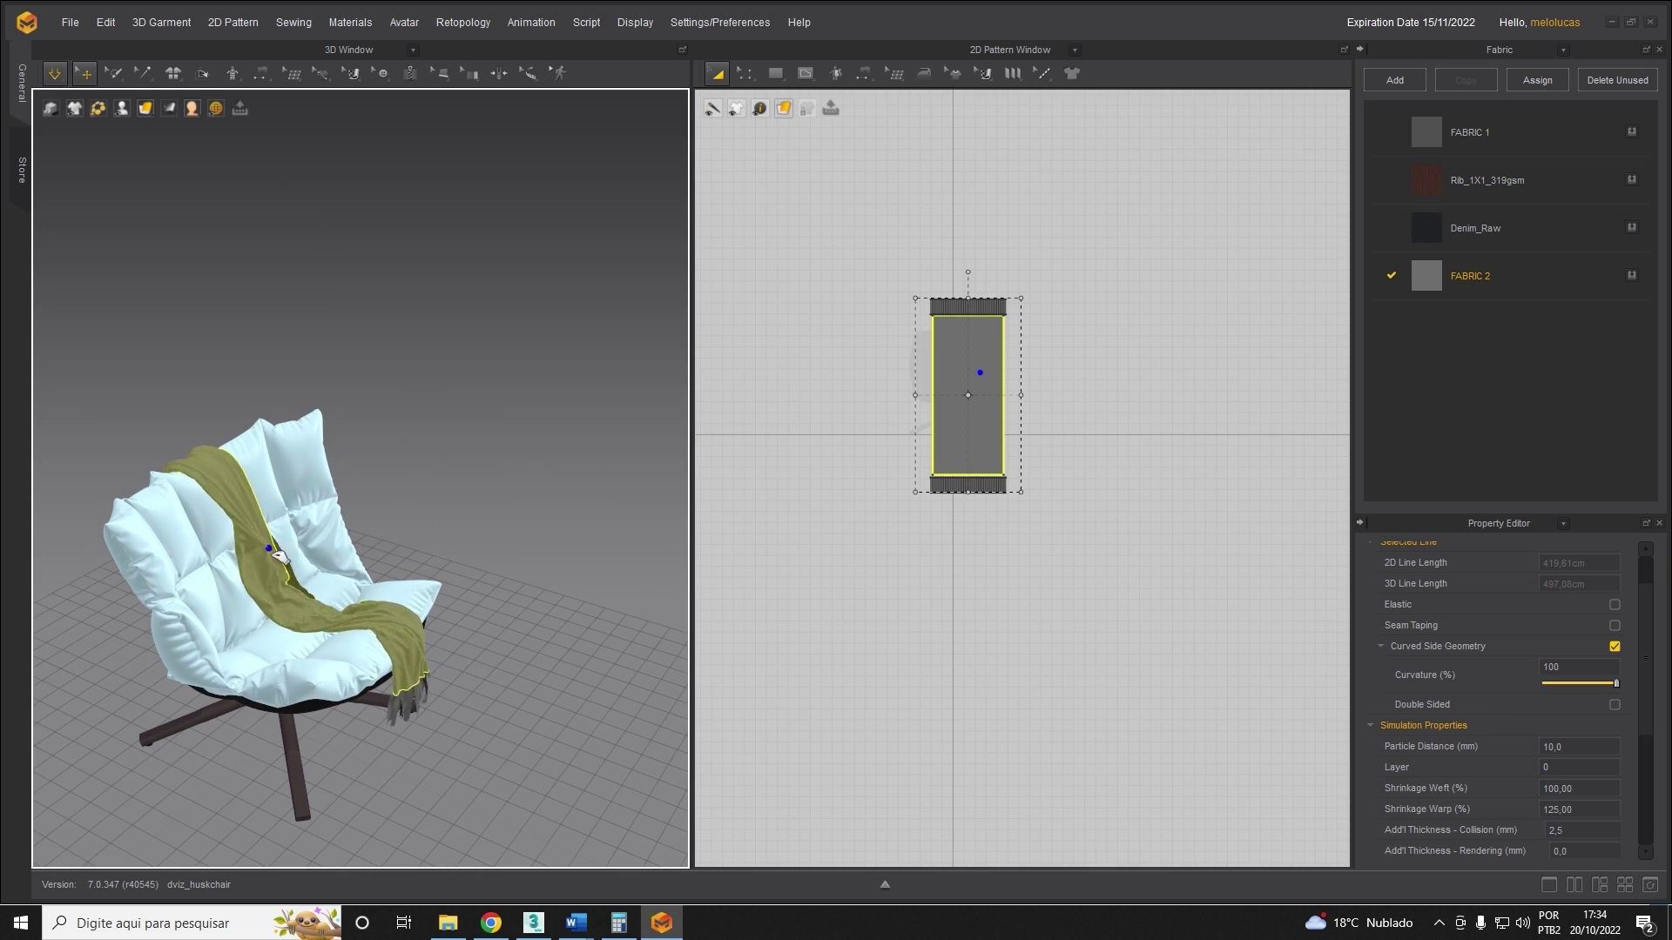
Simulate the throw on the chair, then show the architecture project templates.
{"action": "key", "text": "space"}
{"action": "right_click_drag", "start_coordinate": [366, 488], "coordinate": [245, 495]}
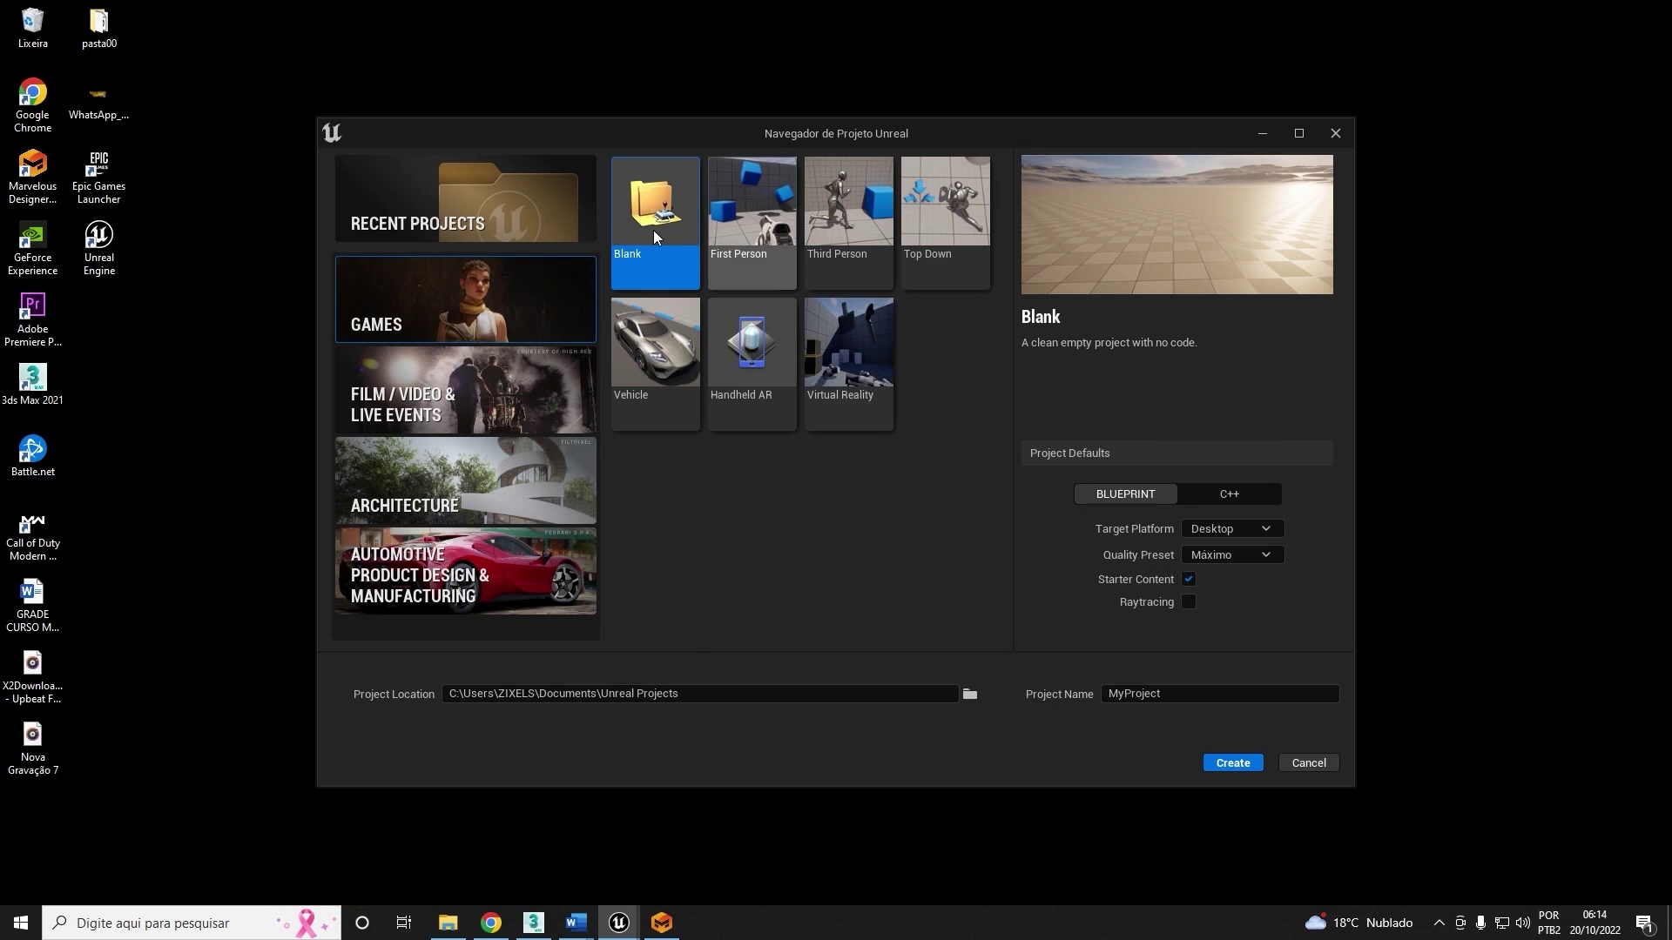
{"action": "left_click", "coordinate": [358, 460]}
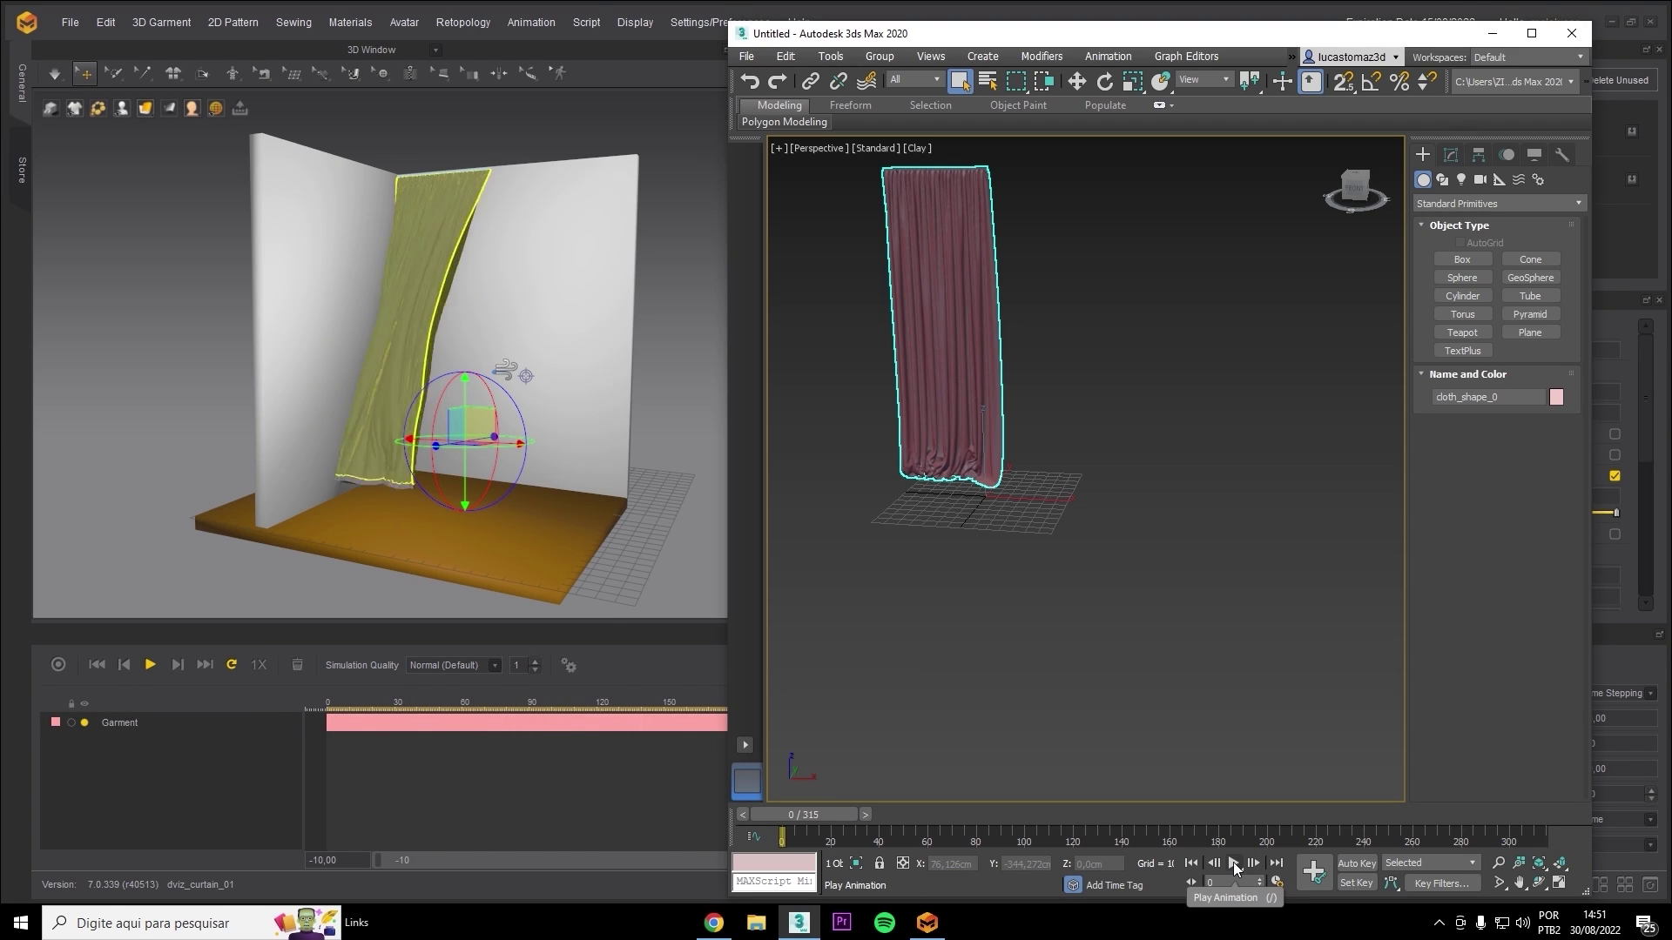
Save the curtain project as dviz_animation_02 and record the cloth animation.
{"action": "left_click", "coordinate": [1233, 863]}
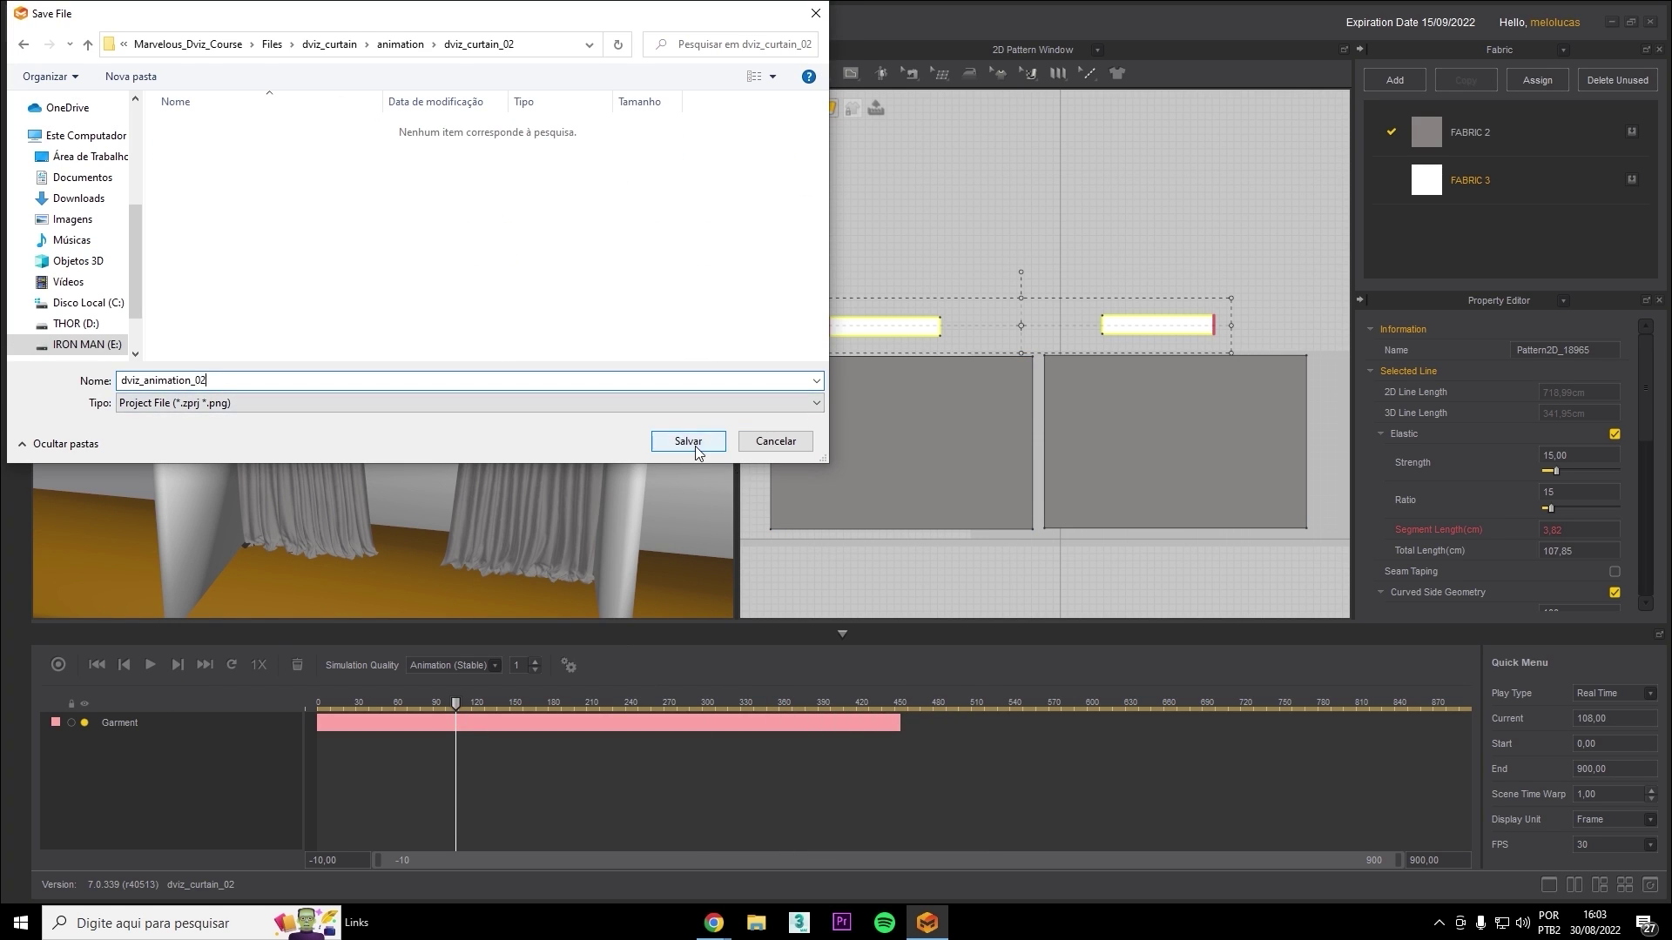
{"action": "left_click", "coordinate": [688, 441]}
{"action": "left_click", "coordinate": [149, 666]}
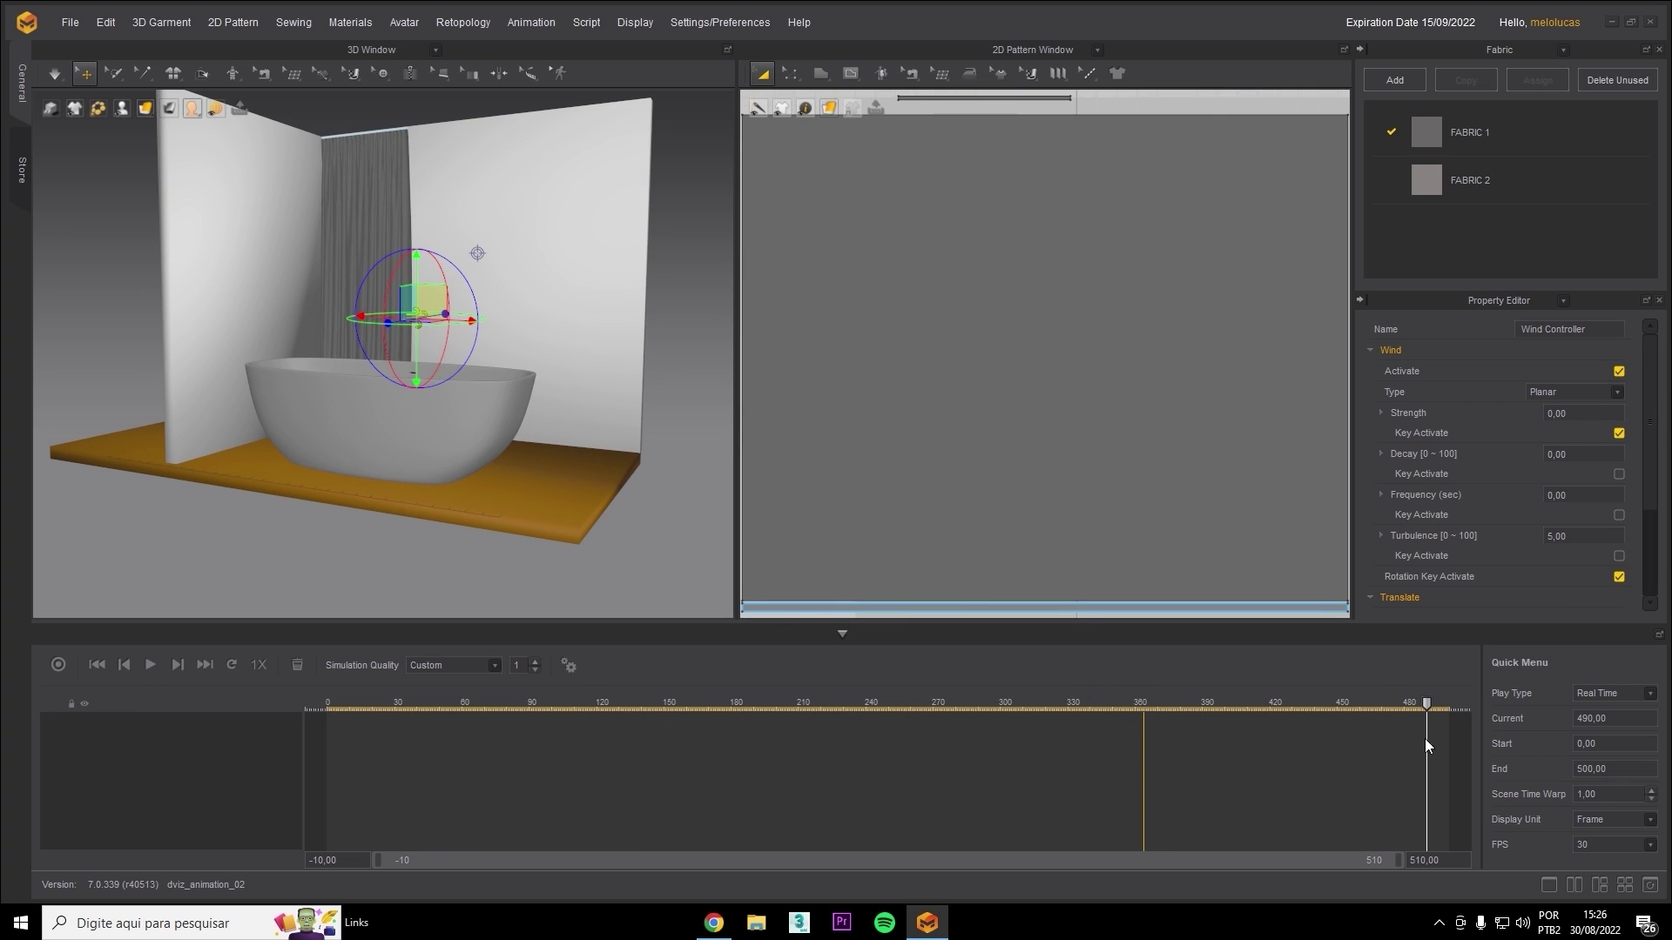
{"action": "left_click", "coordinate": [58, 665]}
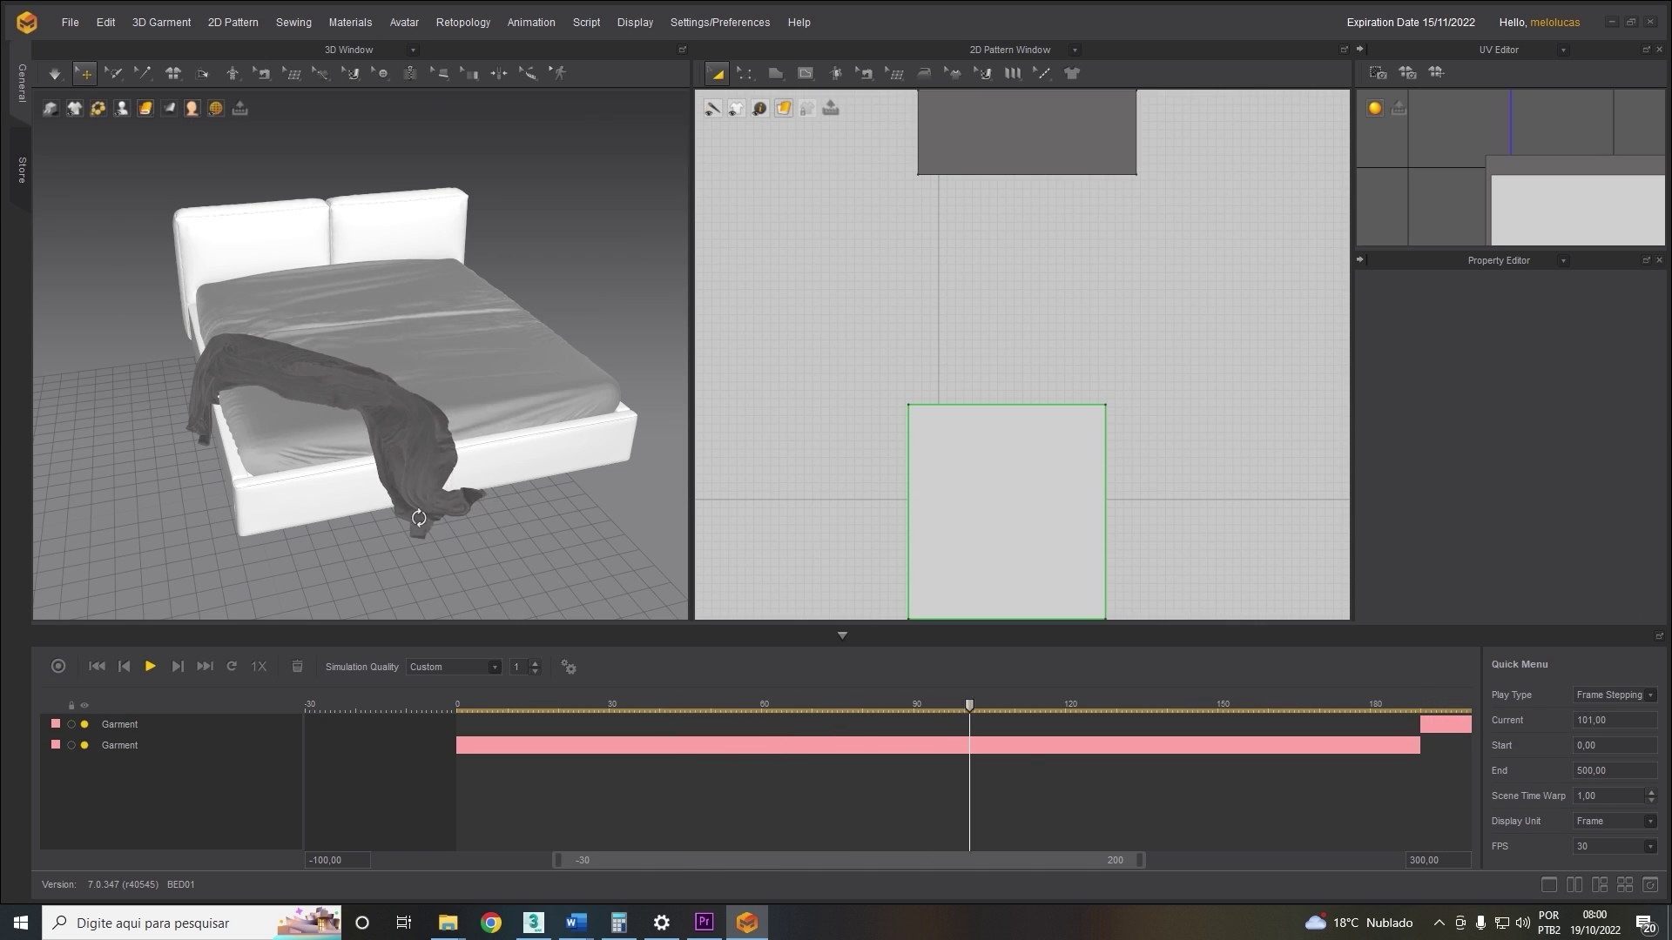
{"action": "right_click_drag", "start_coordinate": [419, 518], "coordinate": [407, 539]}
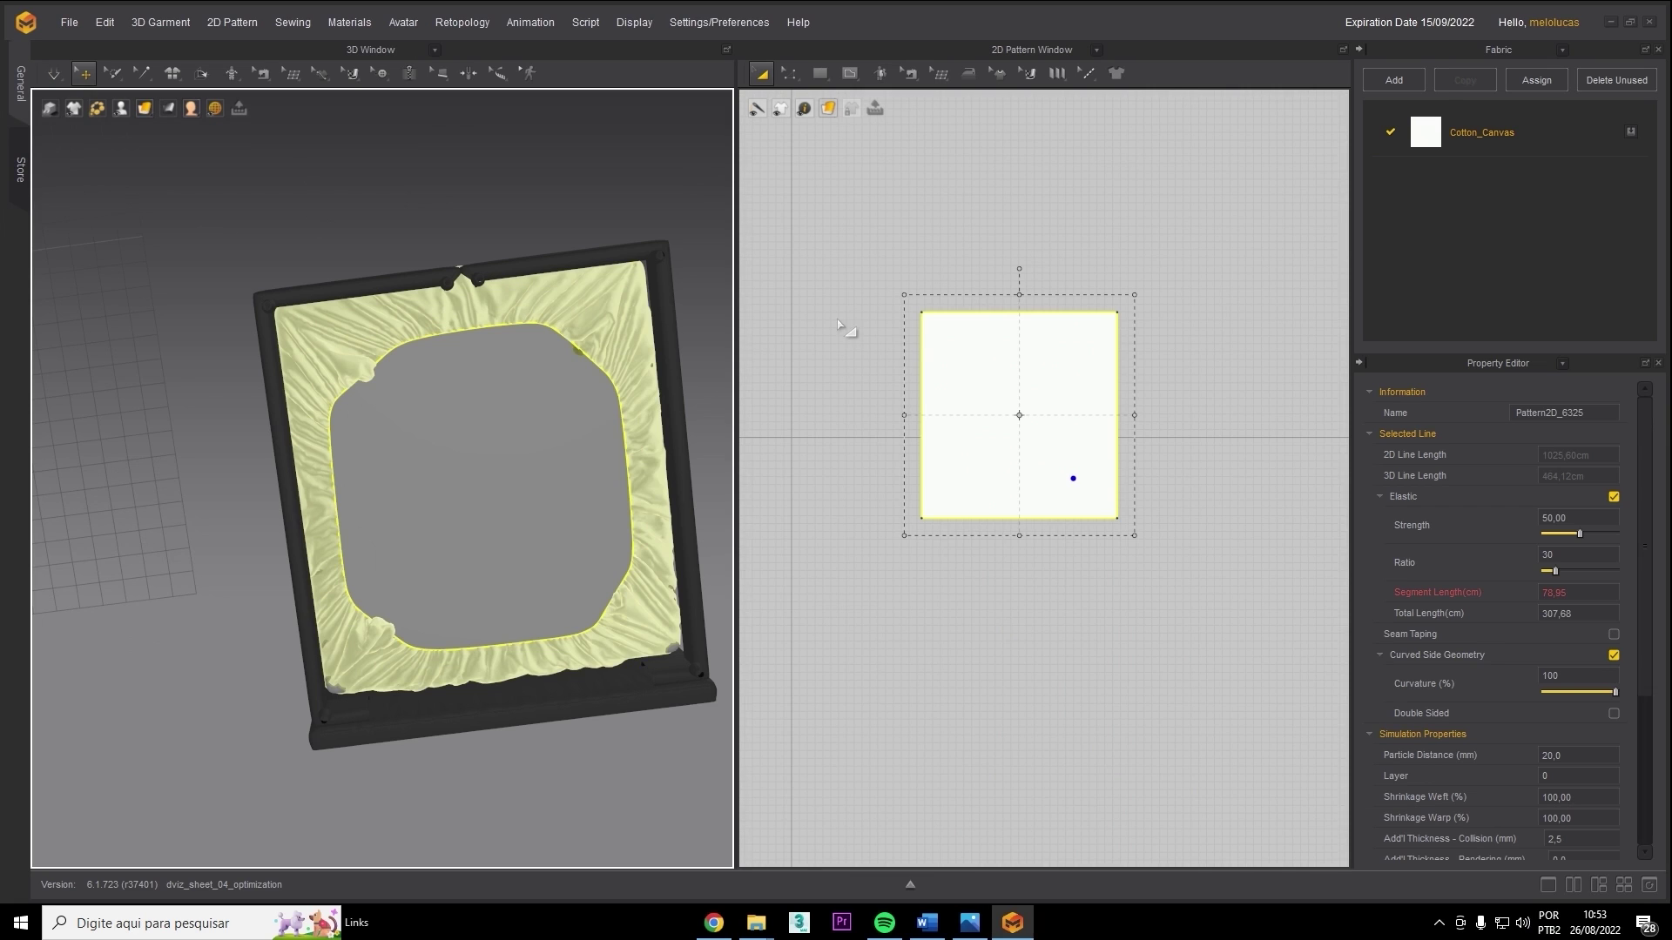
Select the duvet pattern's right inner line and pick a pattern from the list.
{"action": "right_click", "coordinate": [980, 309]}
{"action": "left_click", "coordinate": [1095, 641]}
{"action": "left_click", "coordinate": [897, 723]}
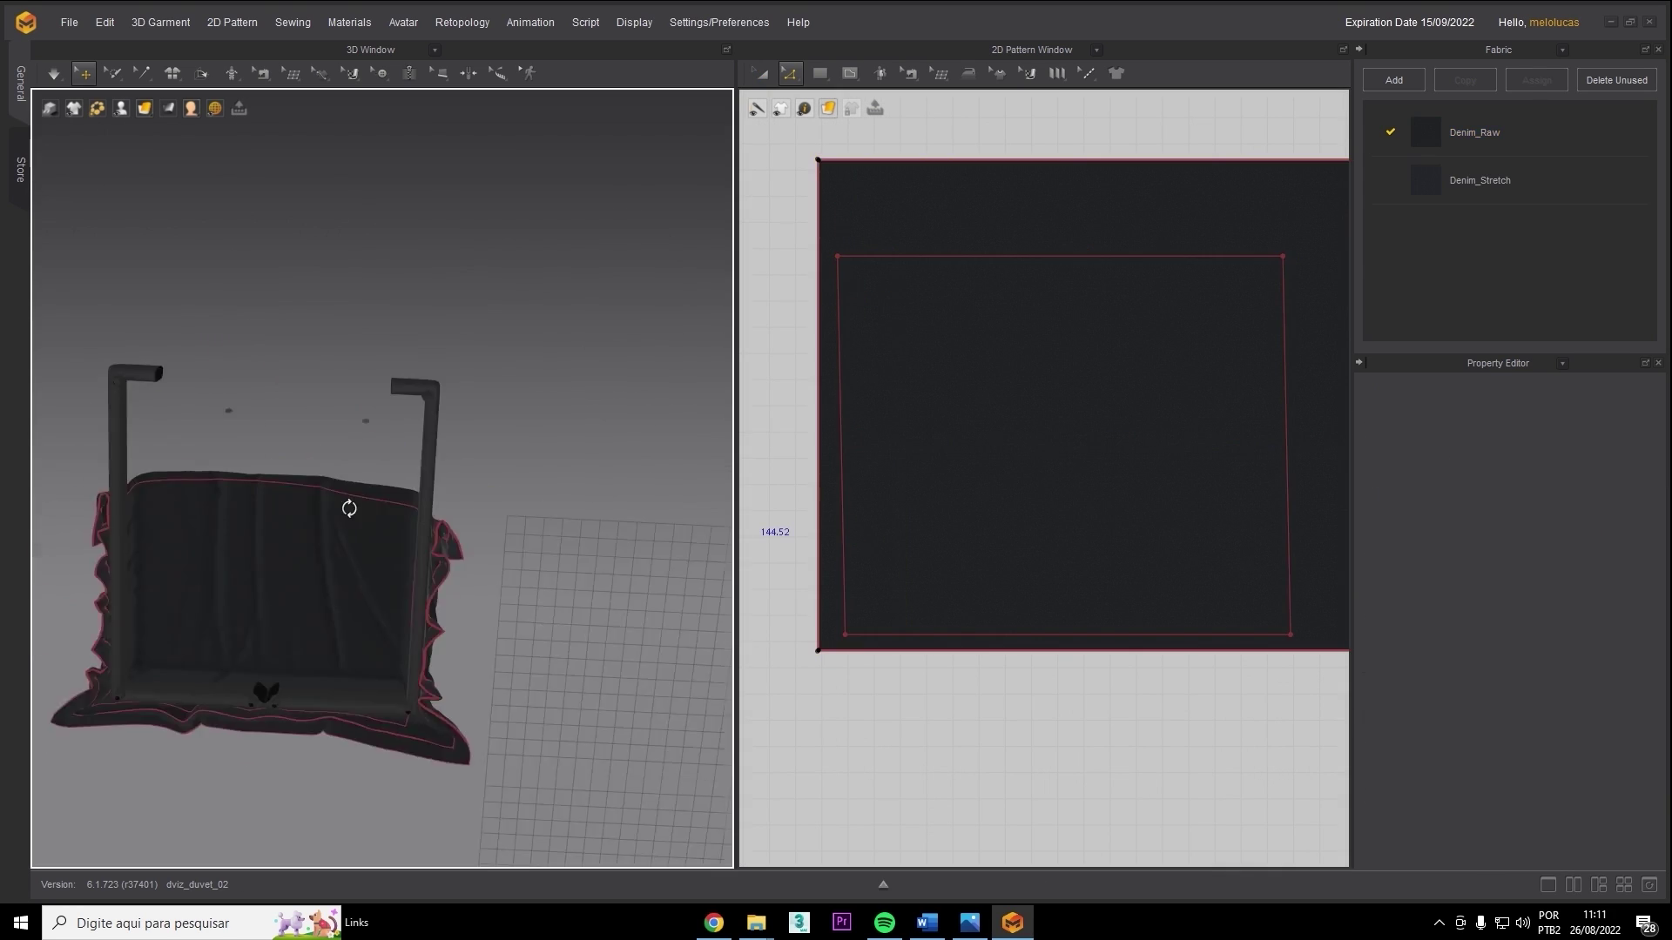
{"action": "scroll", "coordinate": [1222, 485], "scroll_direction": "down", "scroll_amount": 3}
{"action": "left_click", "coordinate": [1217, 485]}
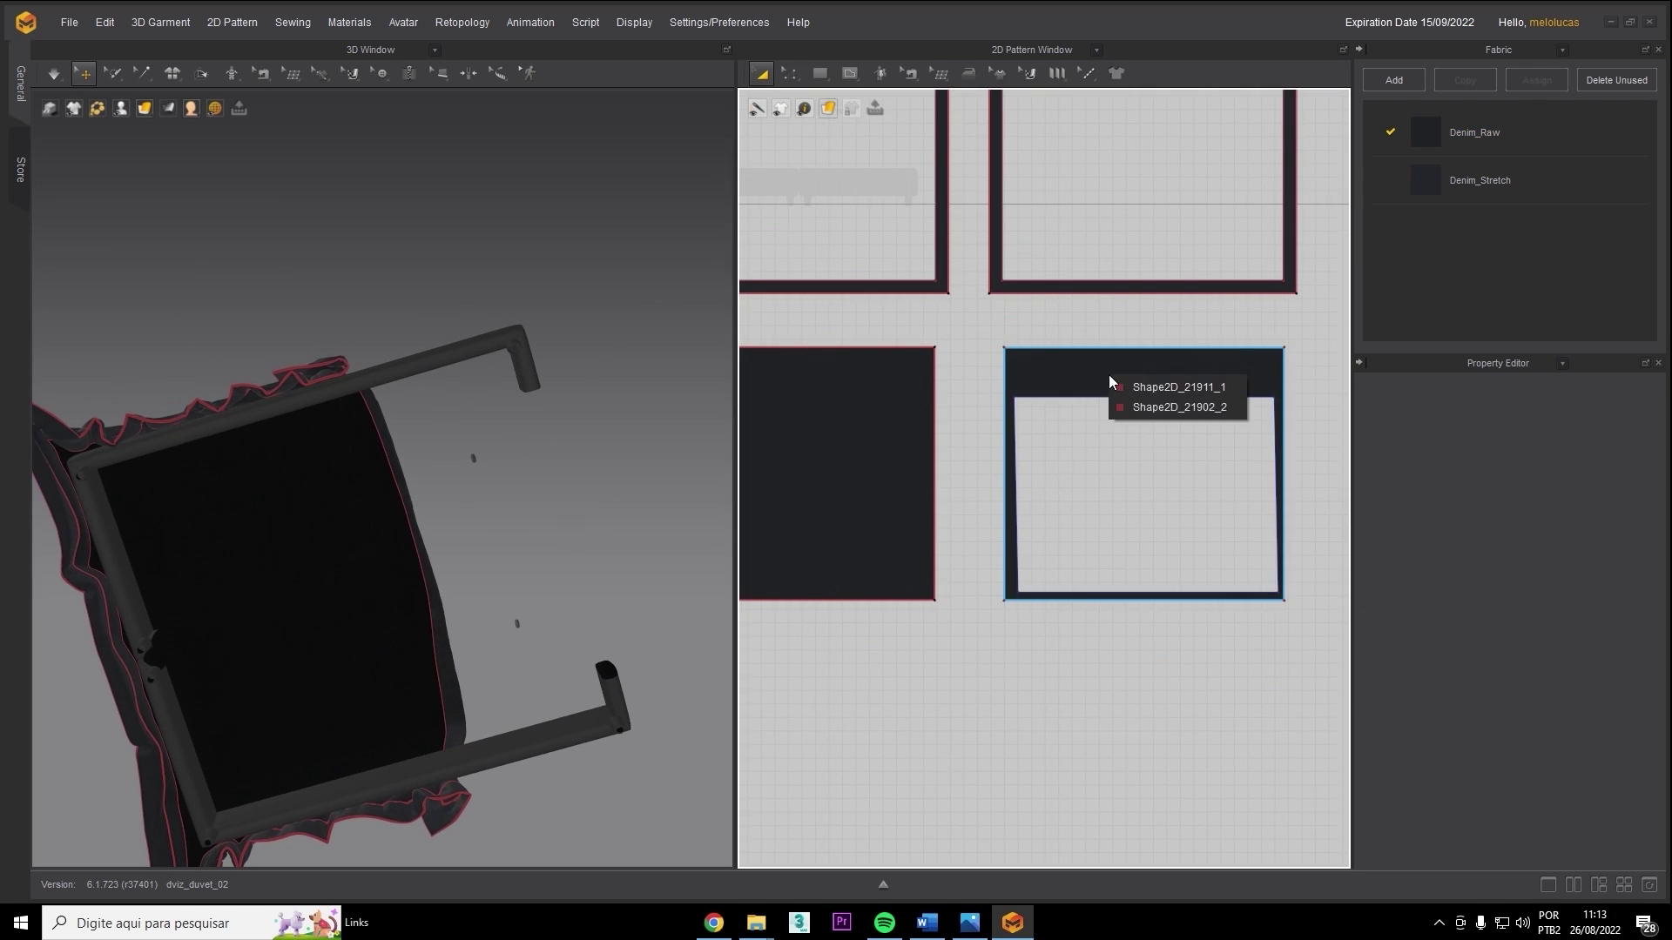
{"action": "left_click", "coordinate": [1179, 386]}
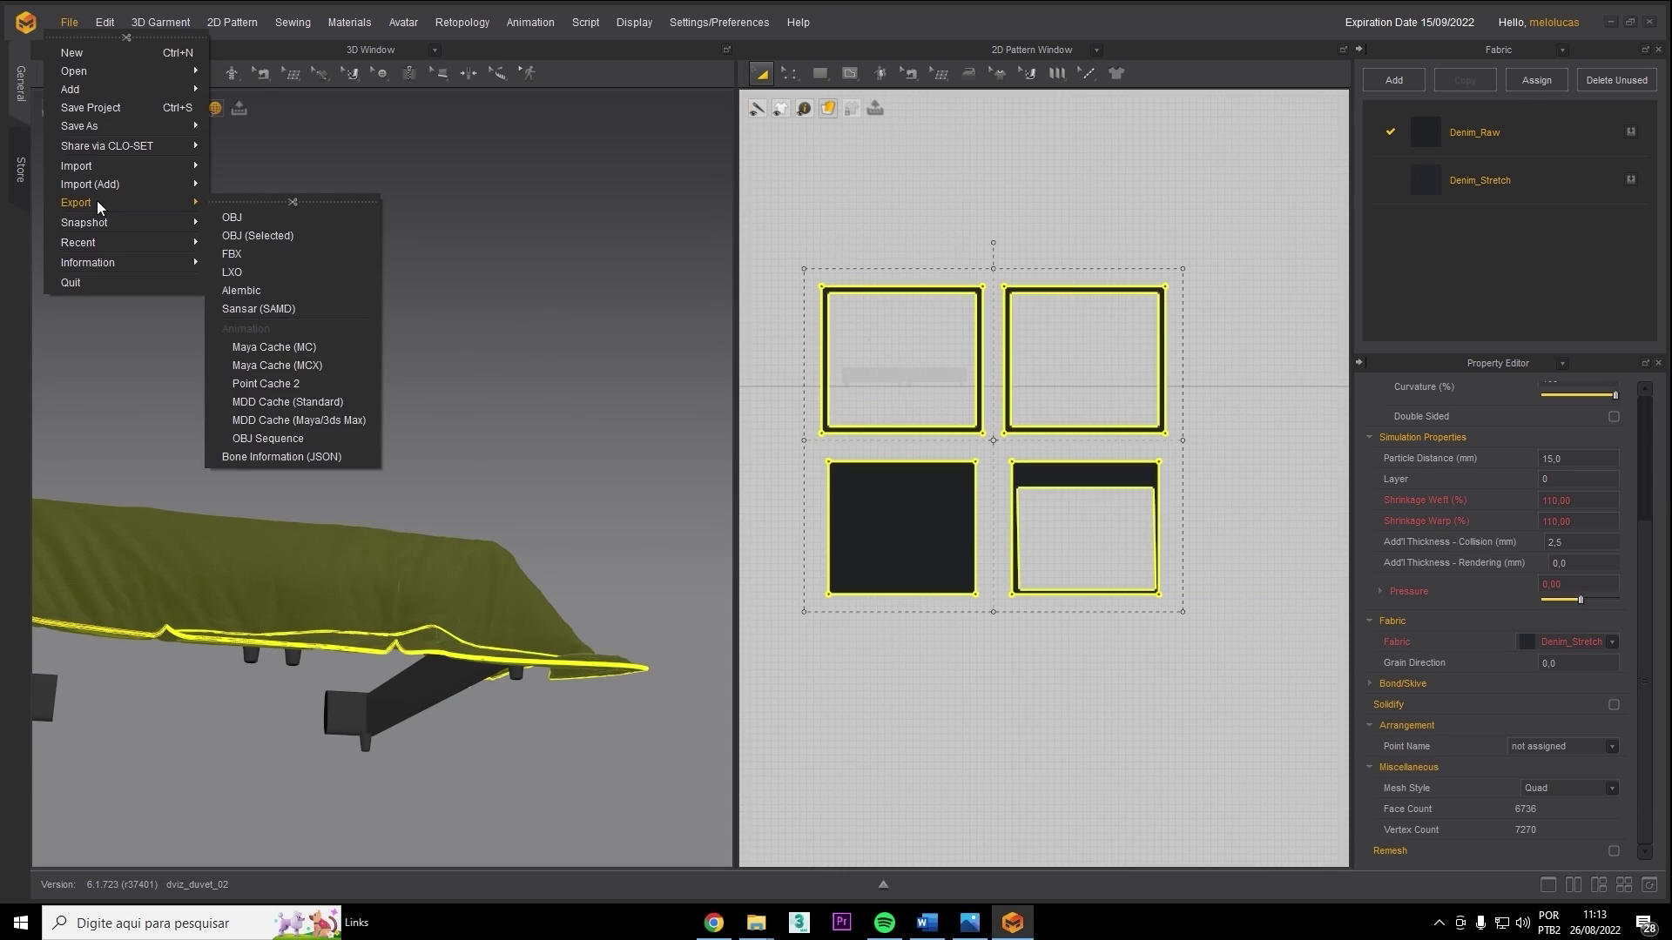
Save the duvet into a new dviz_duvet_optimization folder inside dviz_duvet.
{"action": "left_click", "coordinate": [244, 213]}
{"action": "double_click", "coordinate": [248, 183]}
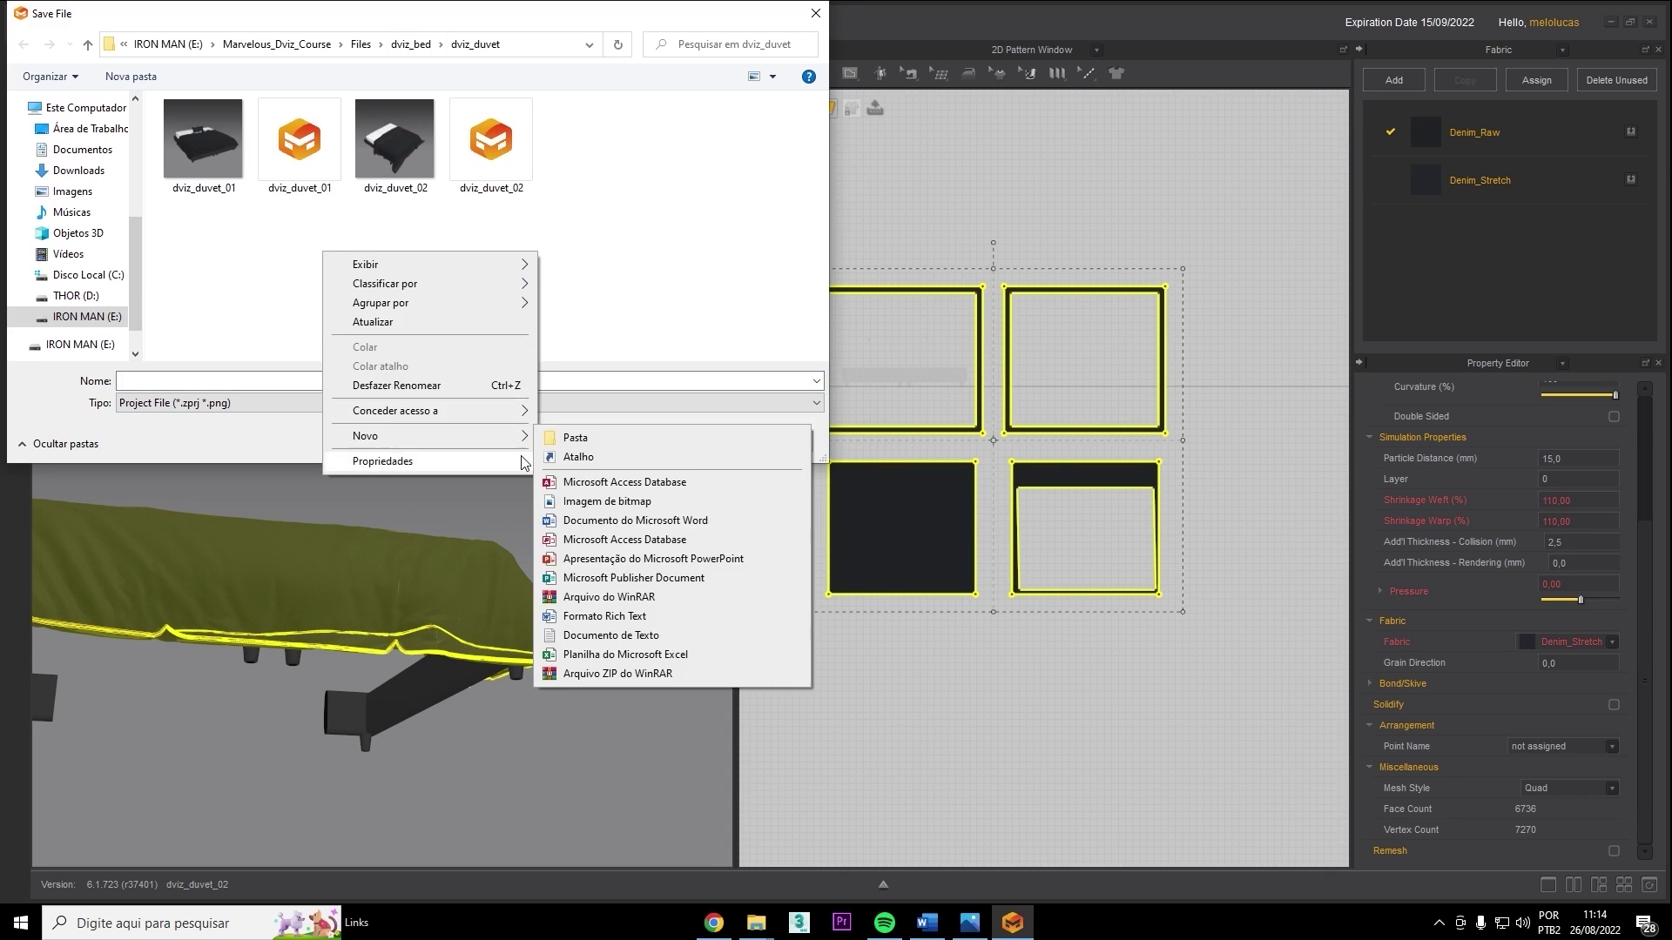
{"action": "left_click", "coordinate": [598, 530]}
{"action": "type", "text": "dviz_duvet"}
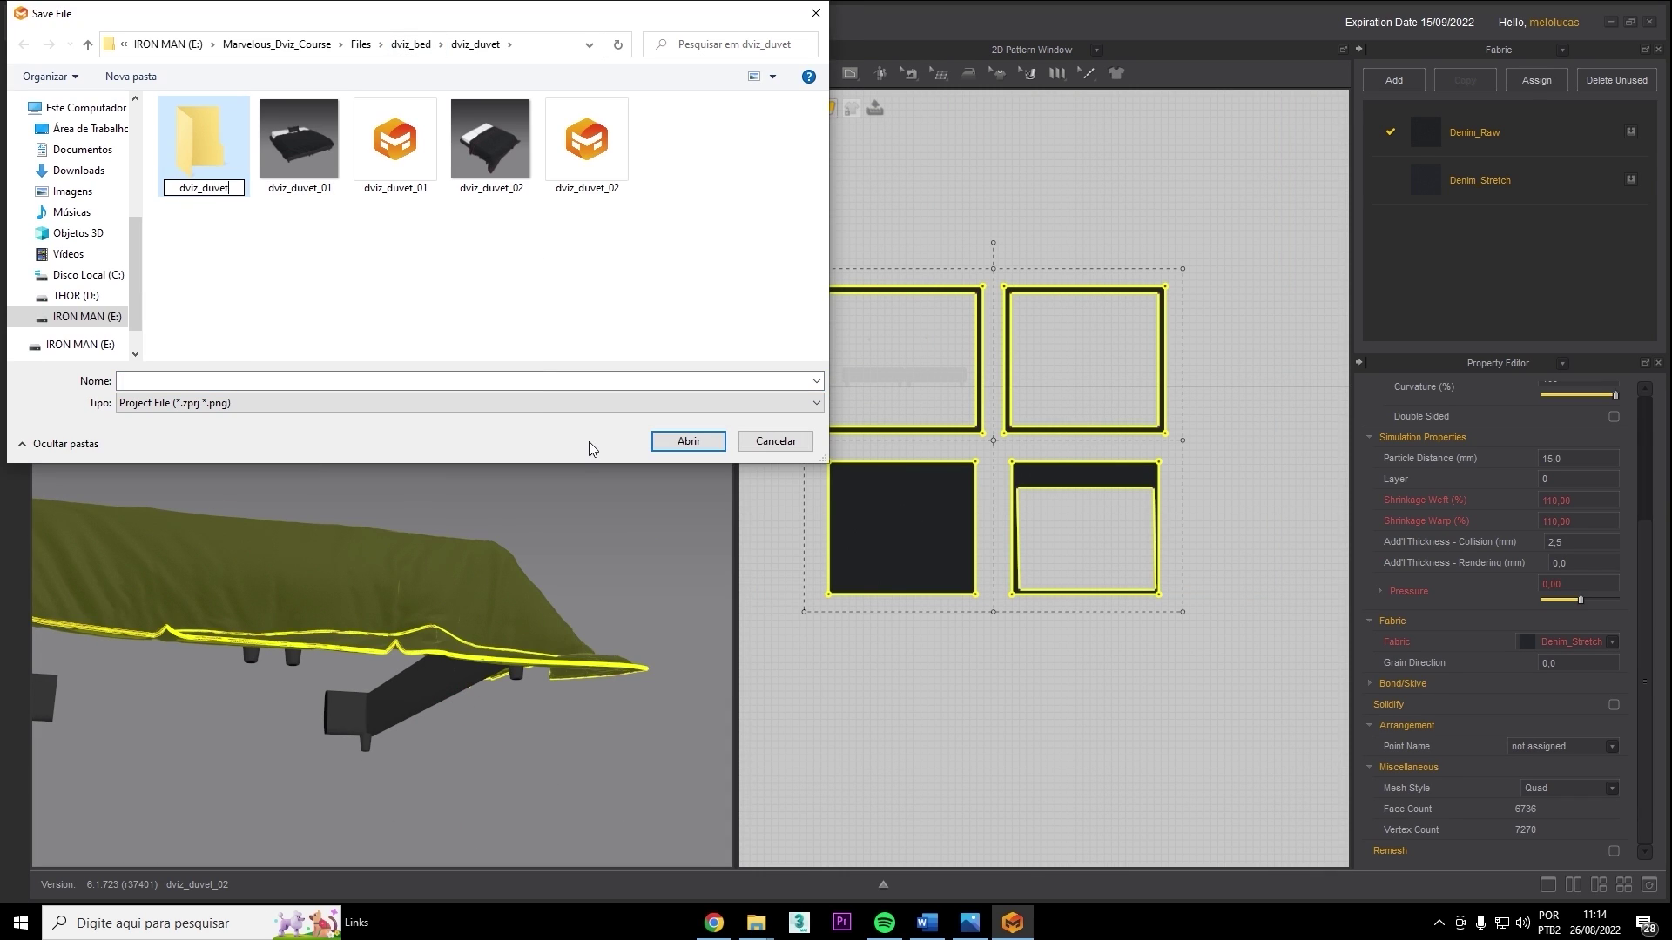
{"action": "type", "text": "_optimization"}
{"action": "key", "text": "Return"}
{"action": "key", "text": "Return"}
{"action": "key", "text": "Return"}
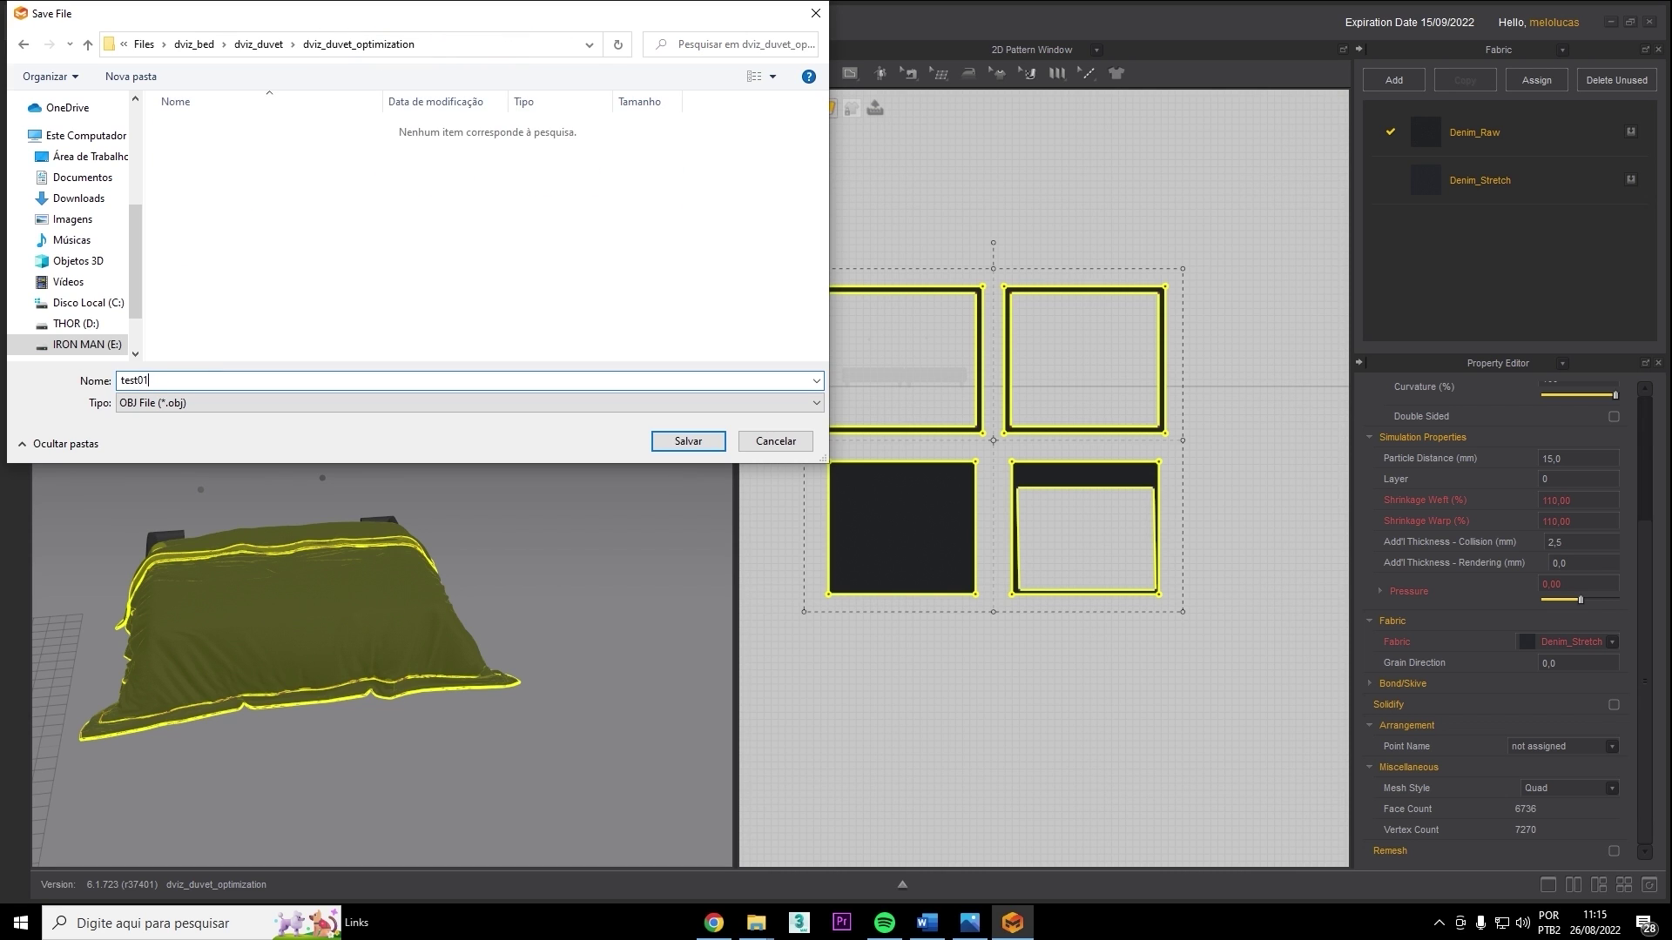
{"action": "key", "text": "Return"}
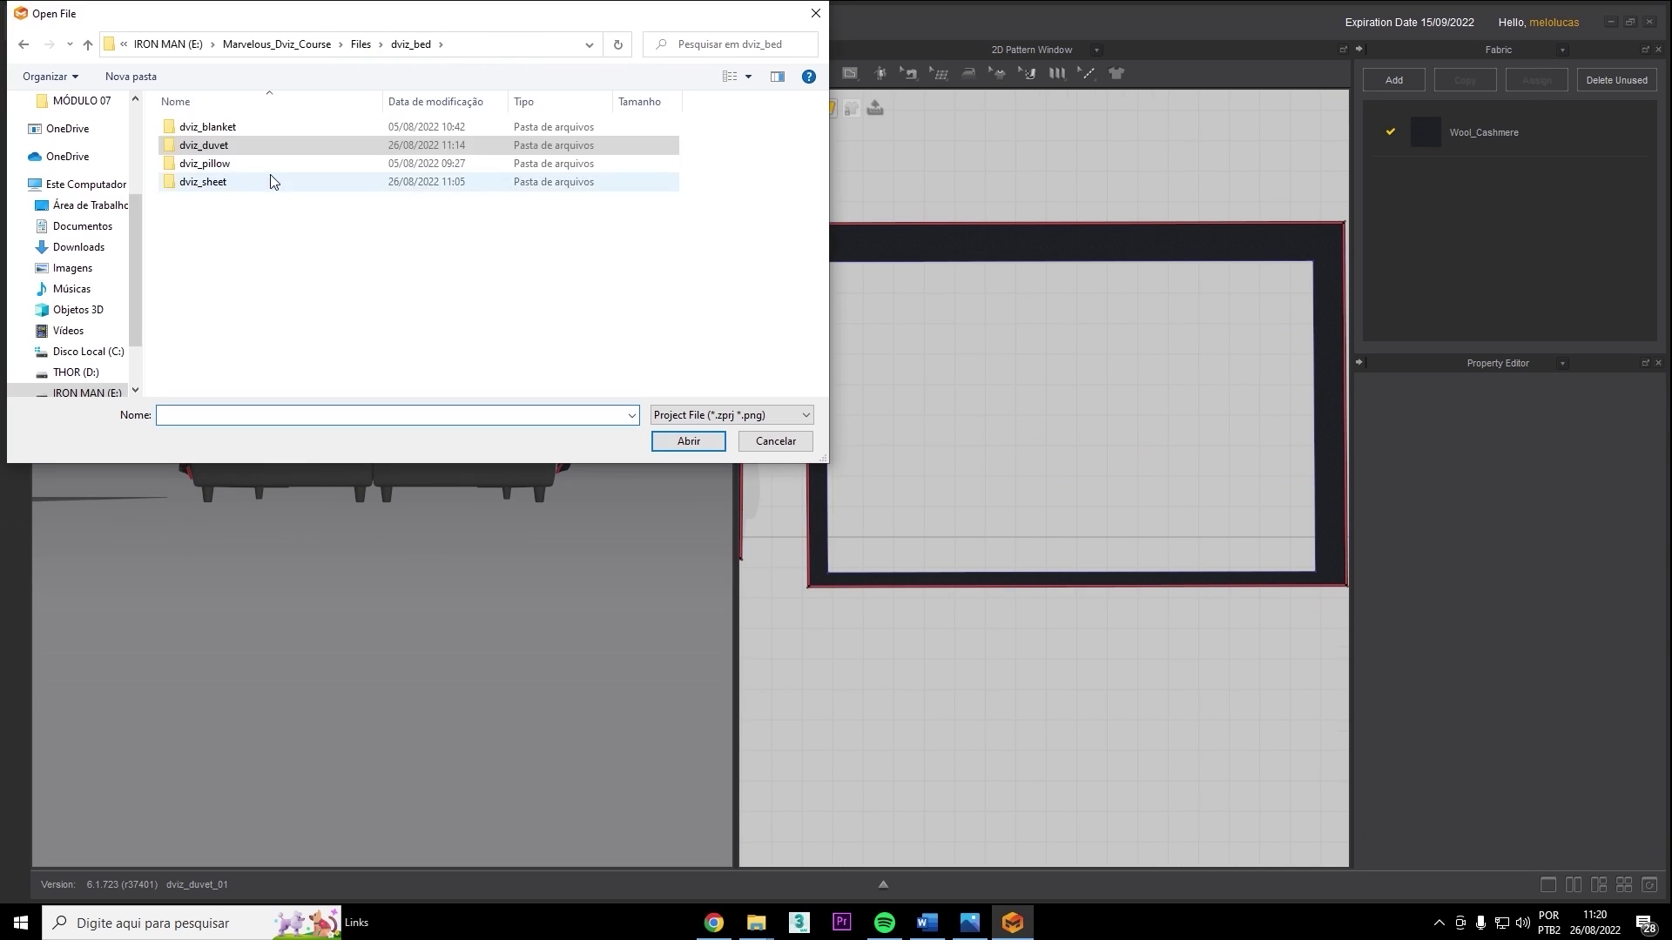
Shorten the animation range to frame 300 and import the curtain Alembic into 3ds Max.
{"action": "key", "text": "alt+Up"}
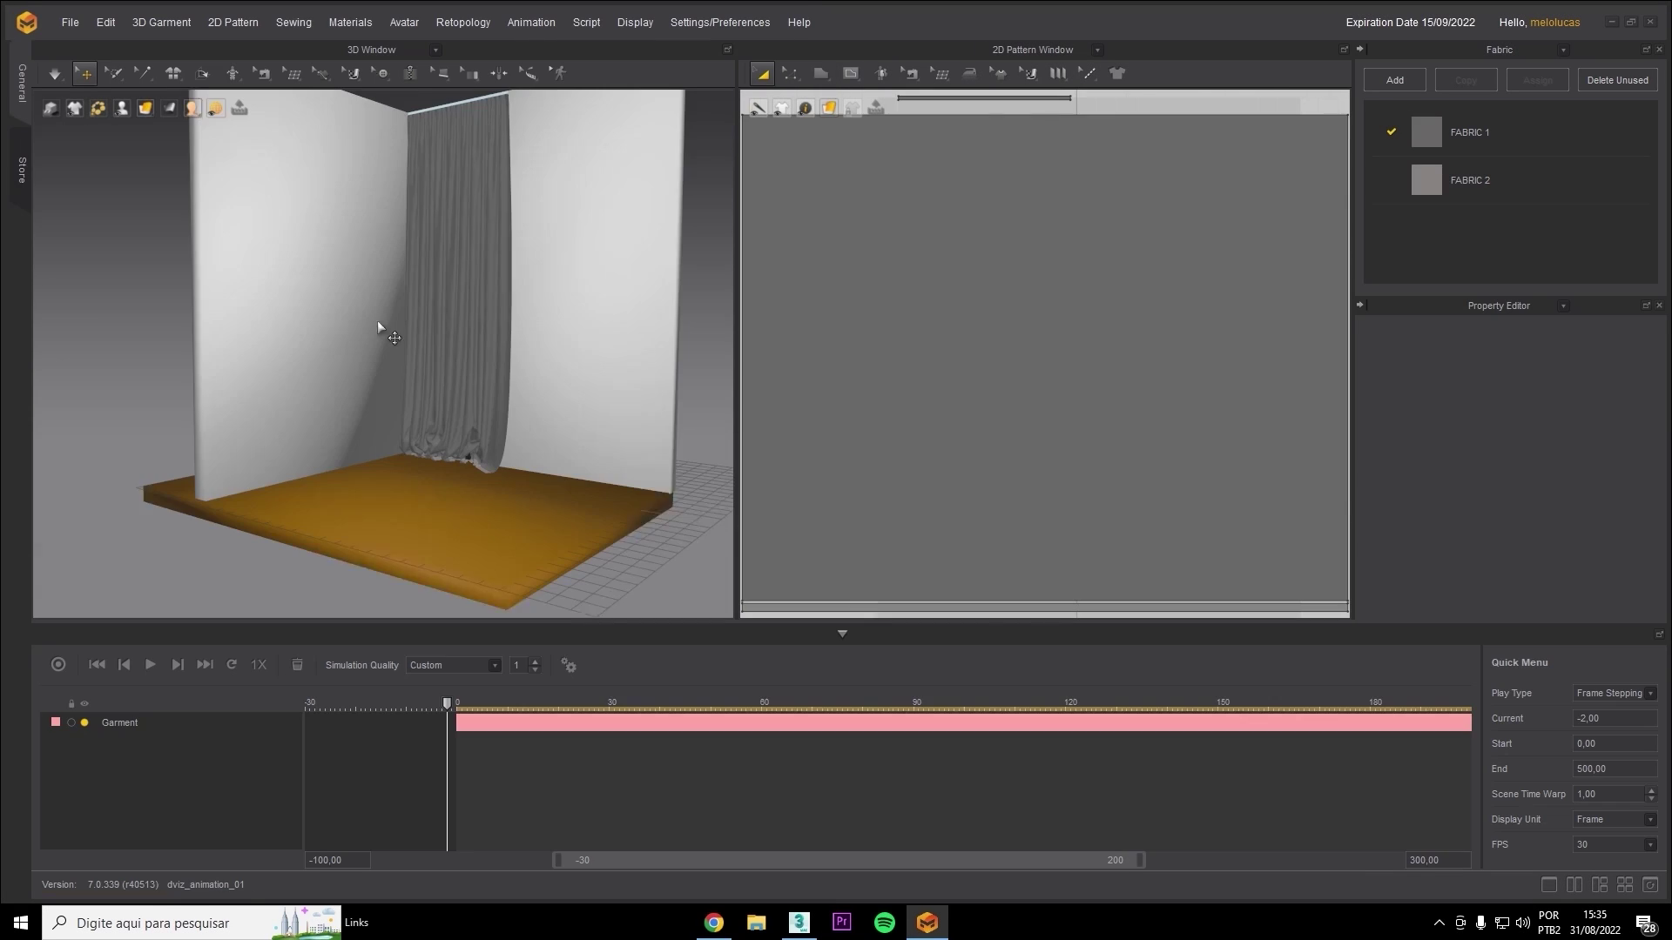
{"action": "left_click_drag", "start_coordinate": [1404, 861], "coordinate": [1054, 866]}
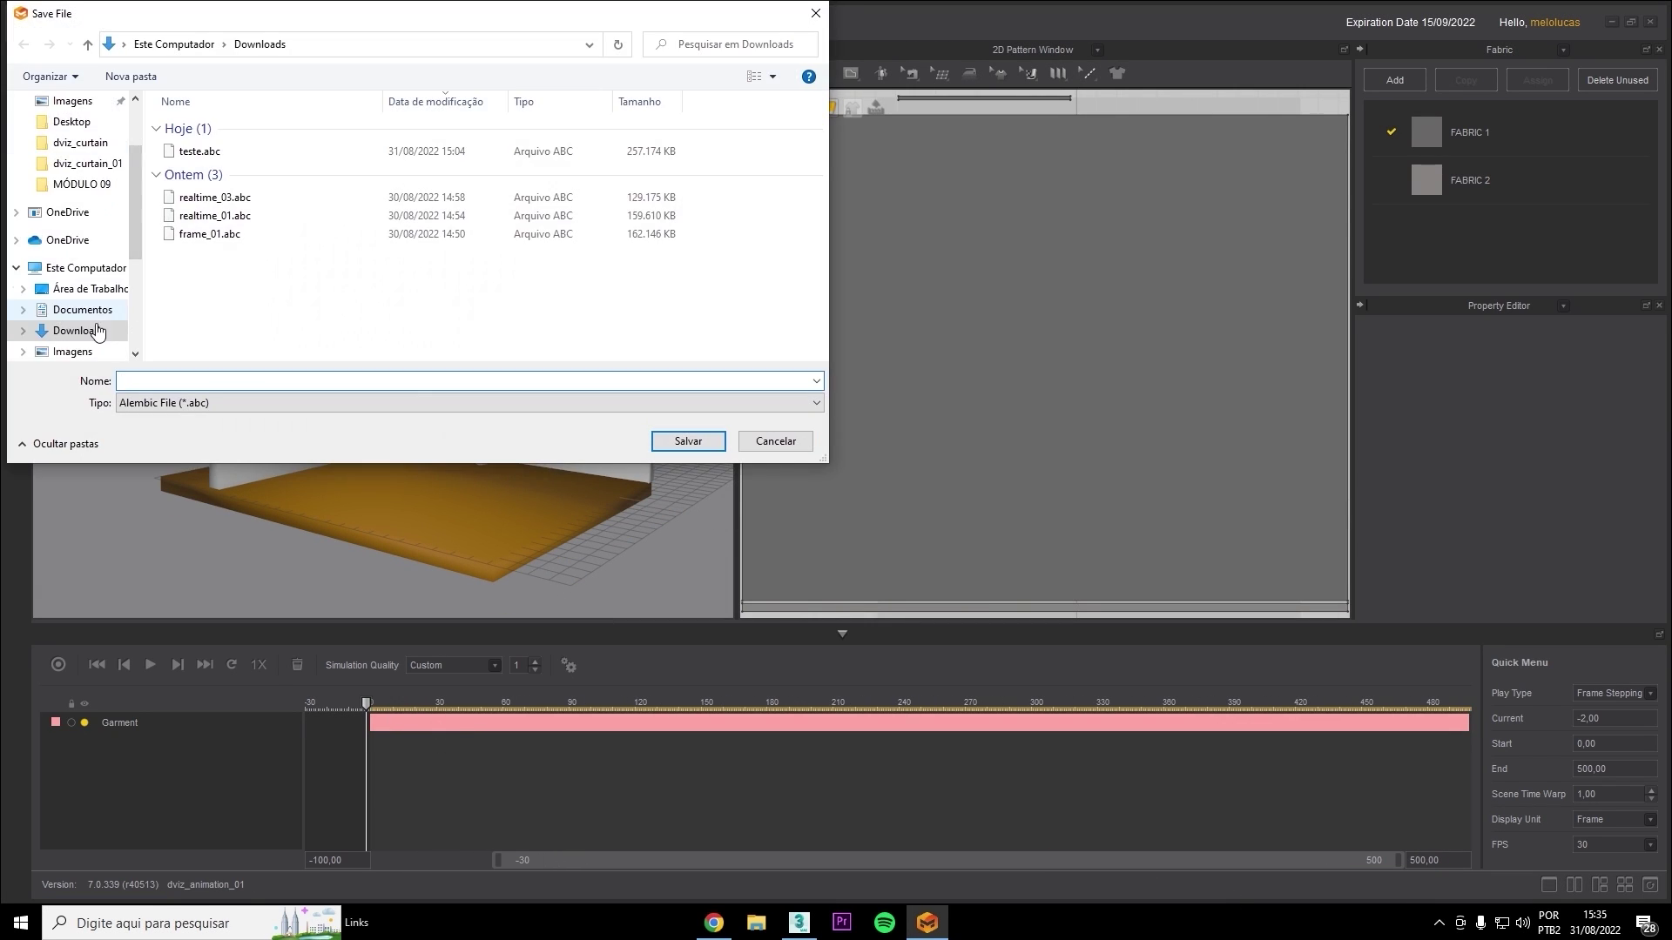
{"action": "left_click", "coordinate": [855, 629]}
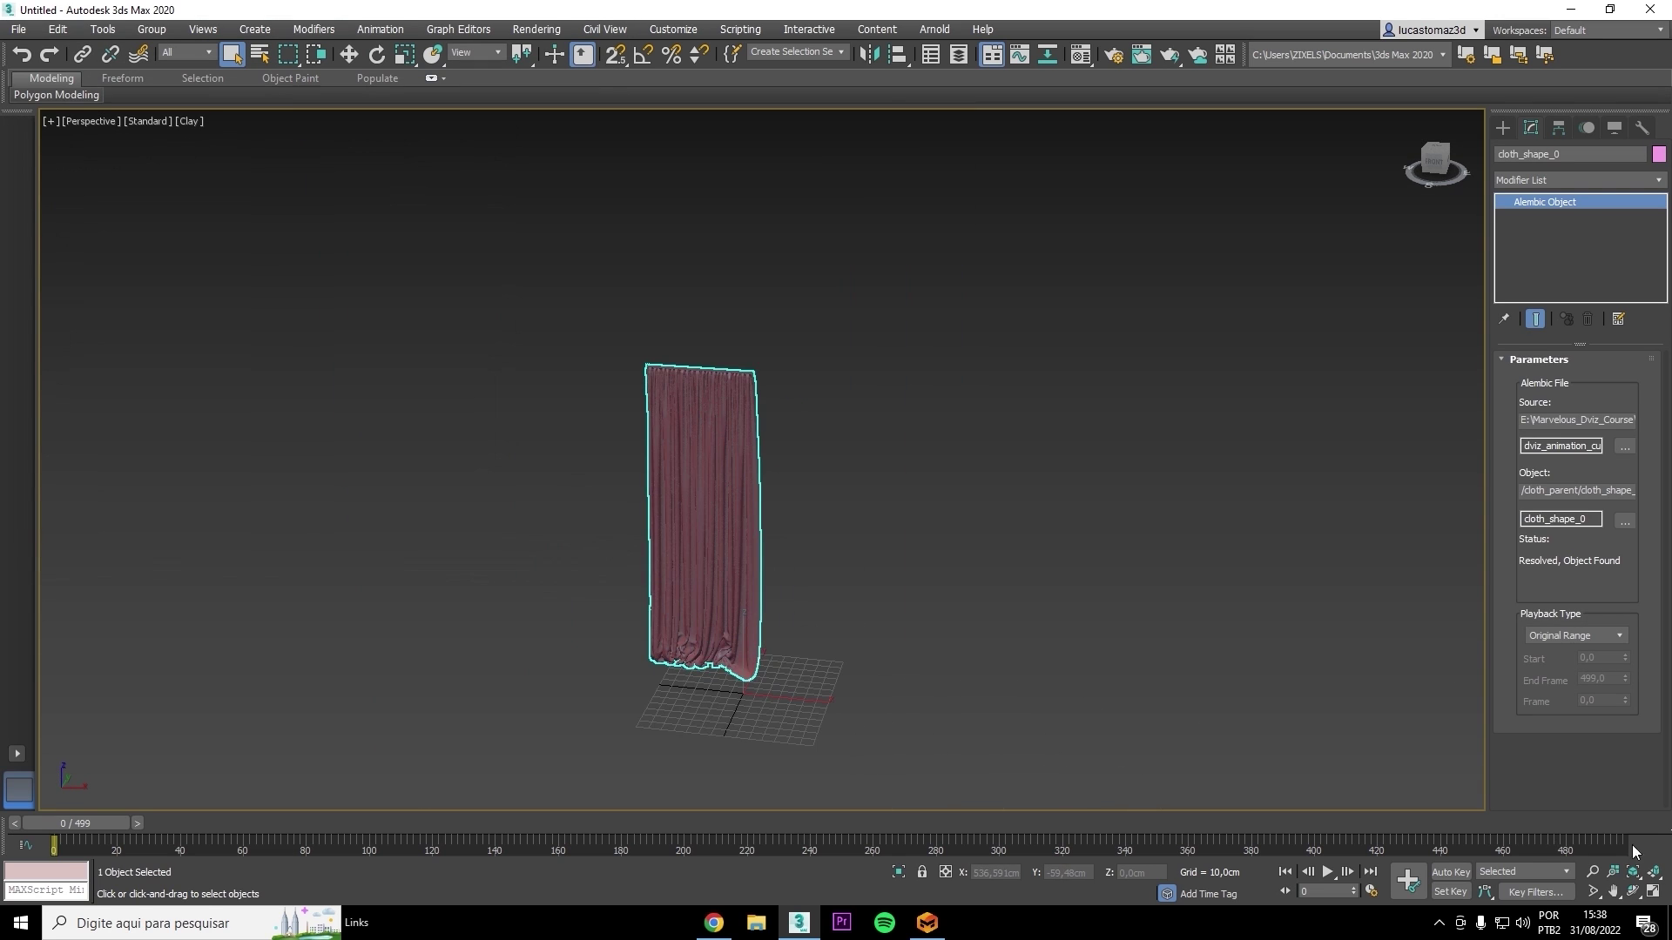
{"action": "scroll", "coordinate": [901, 720], "scroll_direction": "up", "scroll_amount": 5}
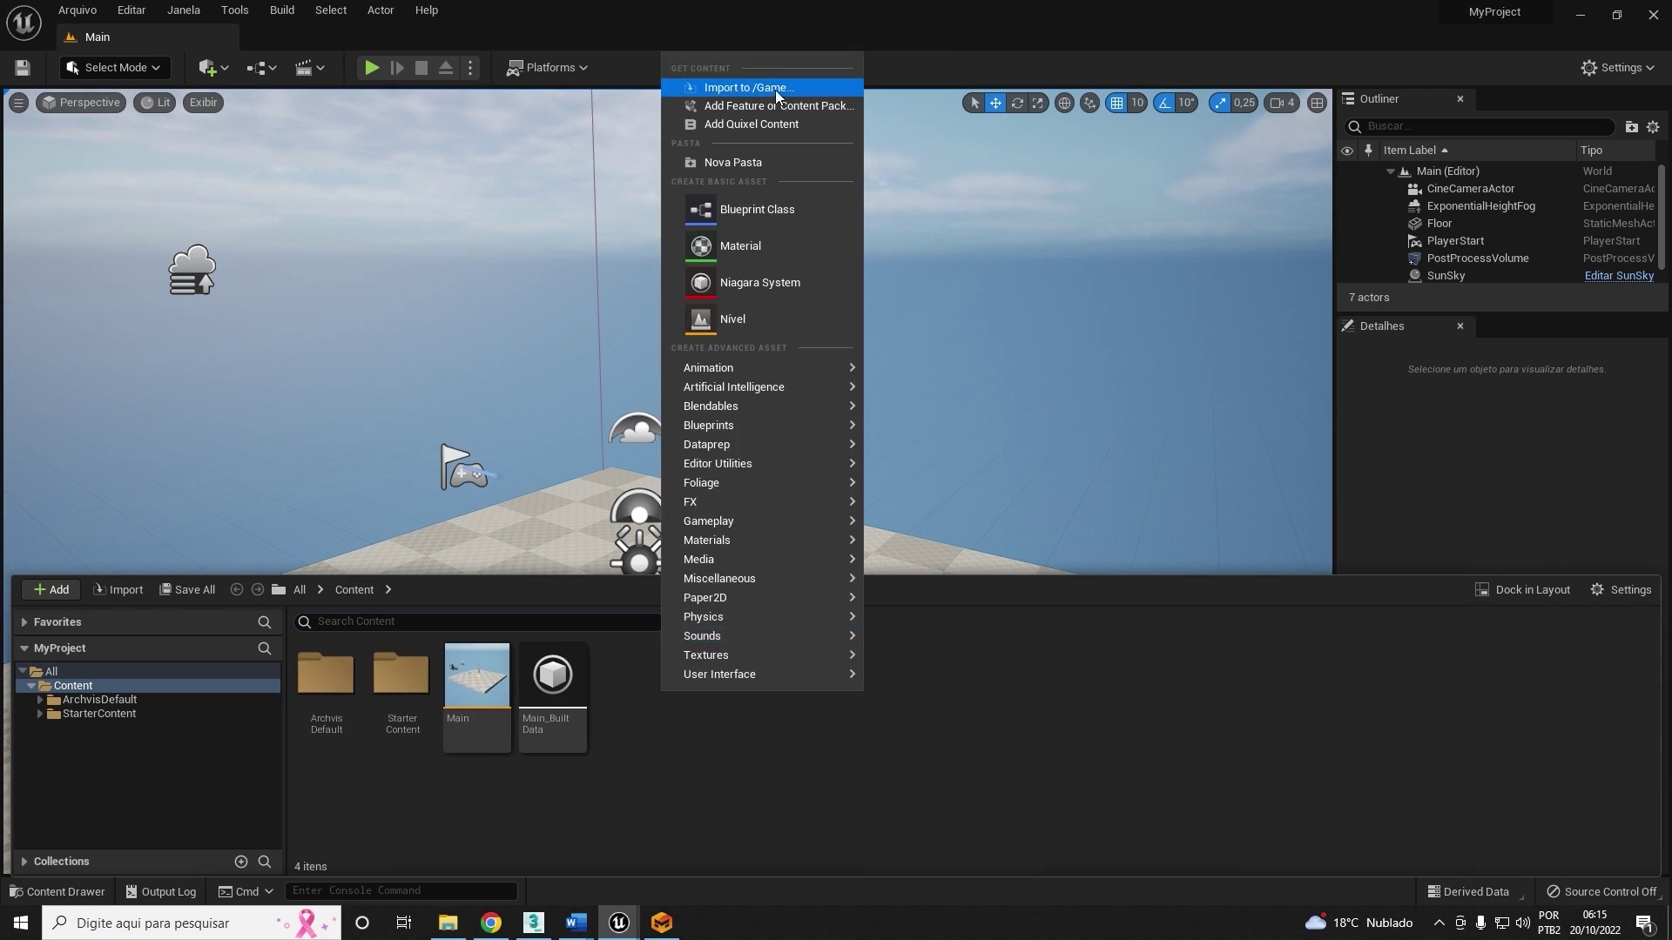
Import alembic_unreal.abc into Unreal Engine as a Geometry Cache.
{"action": "left_click", "coordinate": [749, 88]}
{"action": "double_click", "coordinate": [251, 130]}
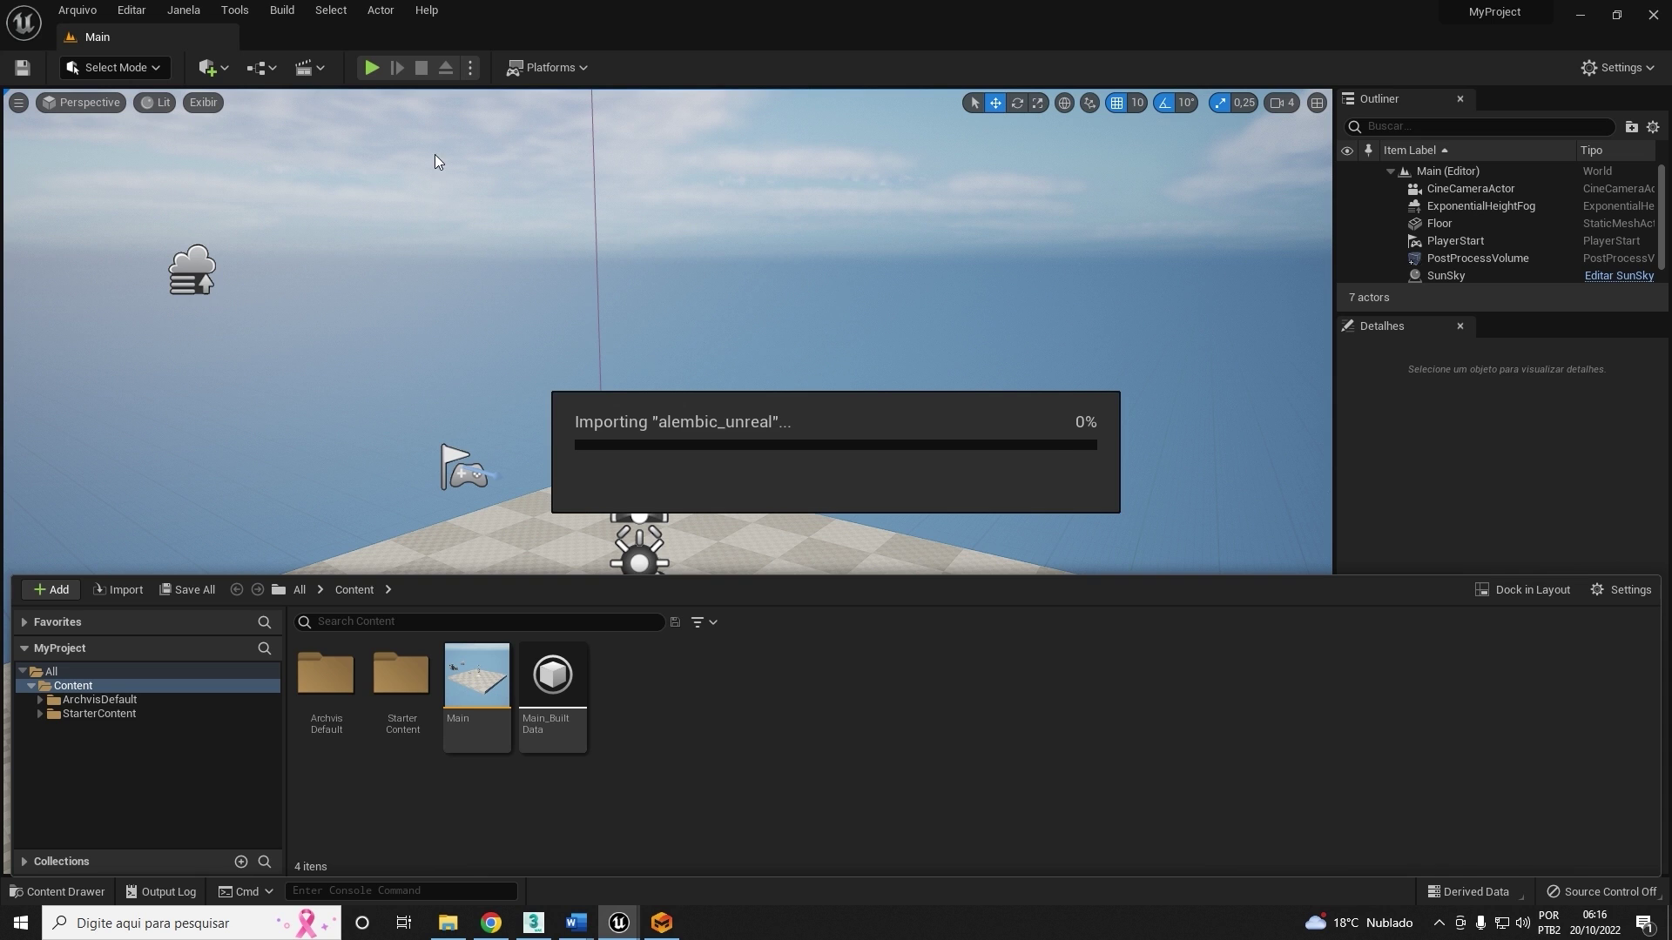
{"action": "left_click", "coordinate": [887, 386]}
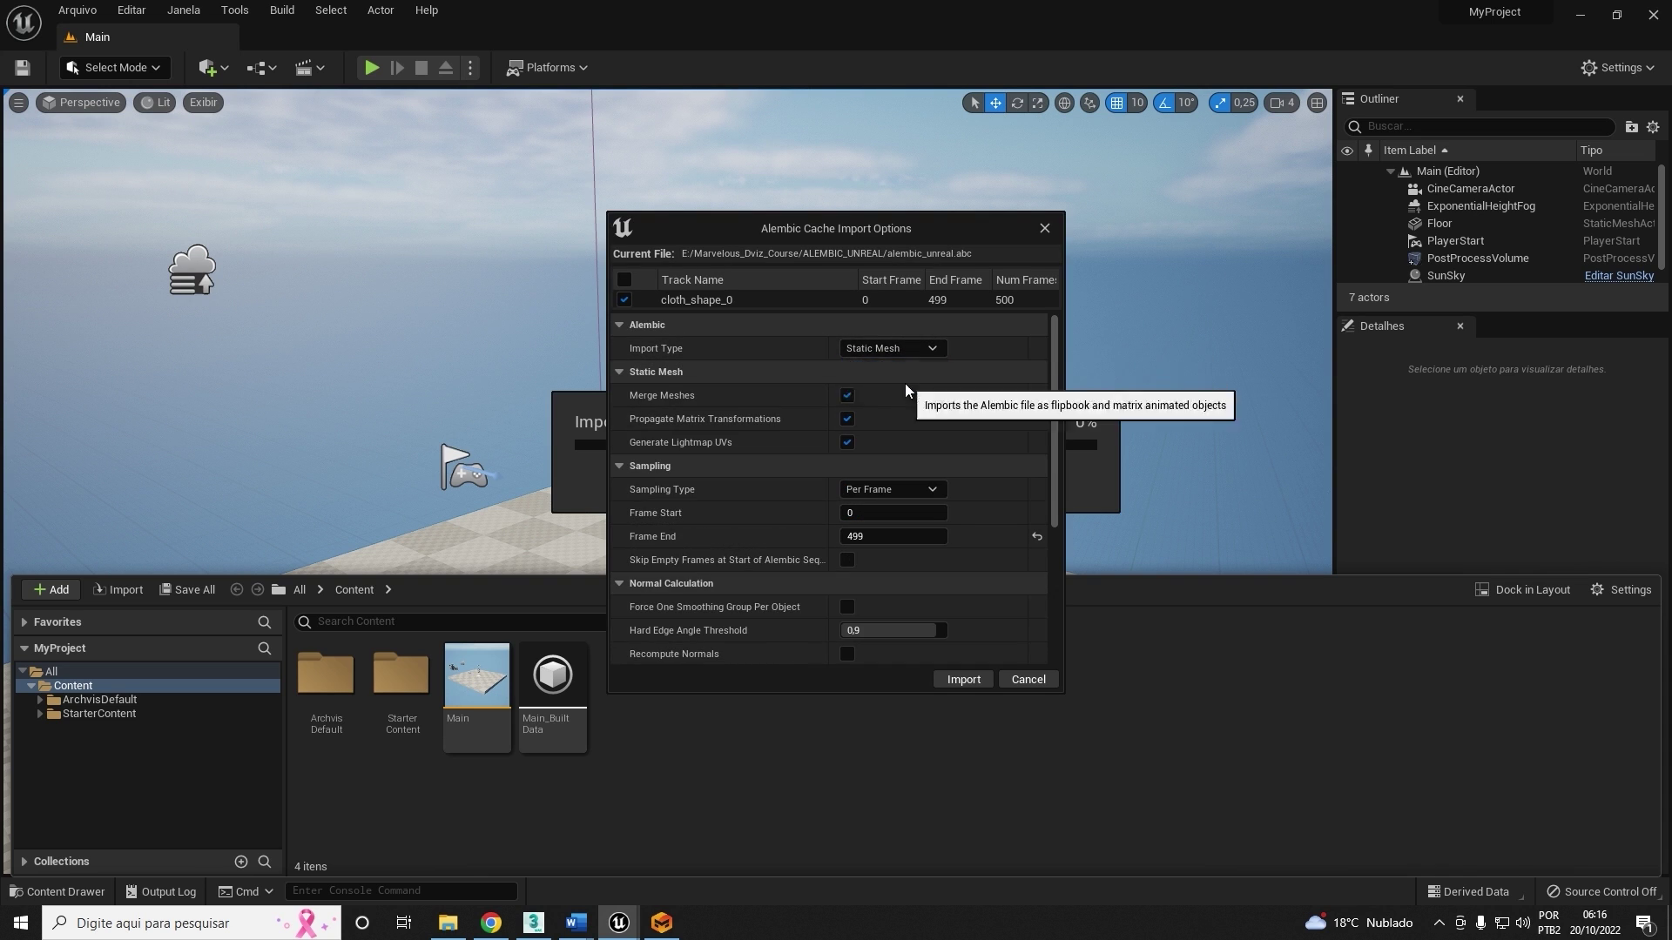
{"action": "scroll", "coordinate": [954, 525], "scroll_direction": "down", "scroll_amount": 5}
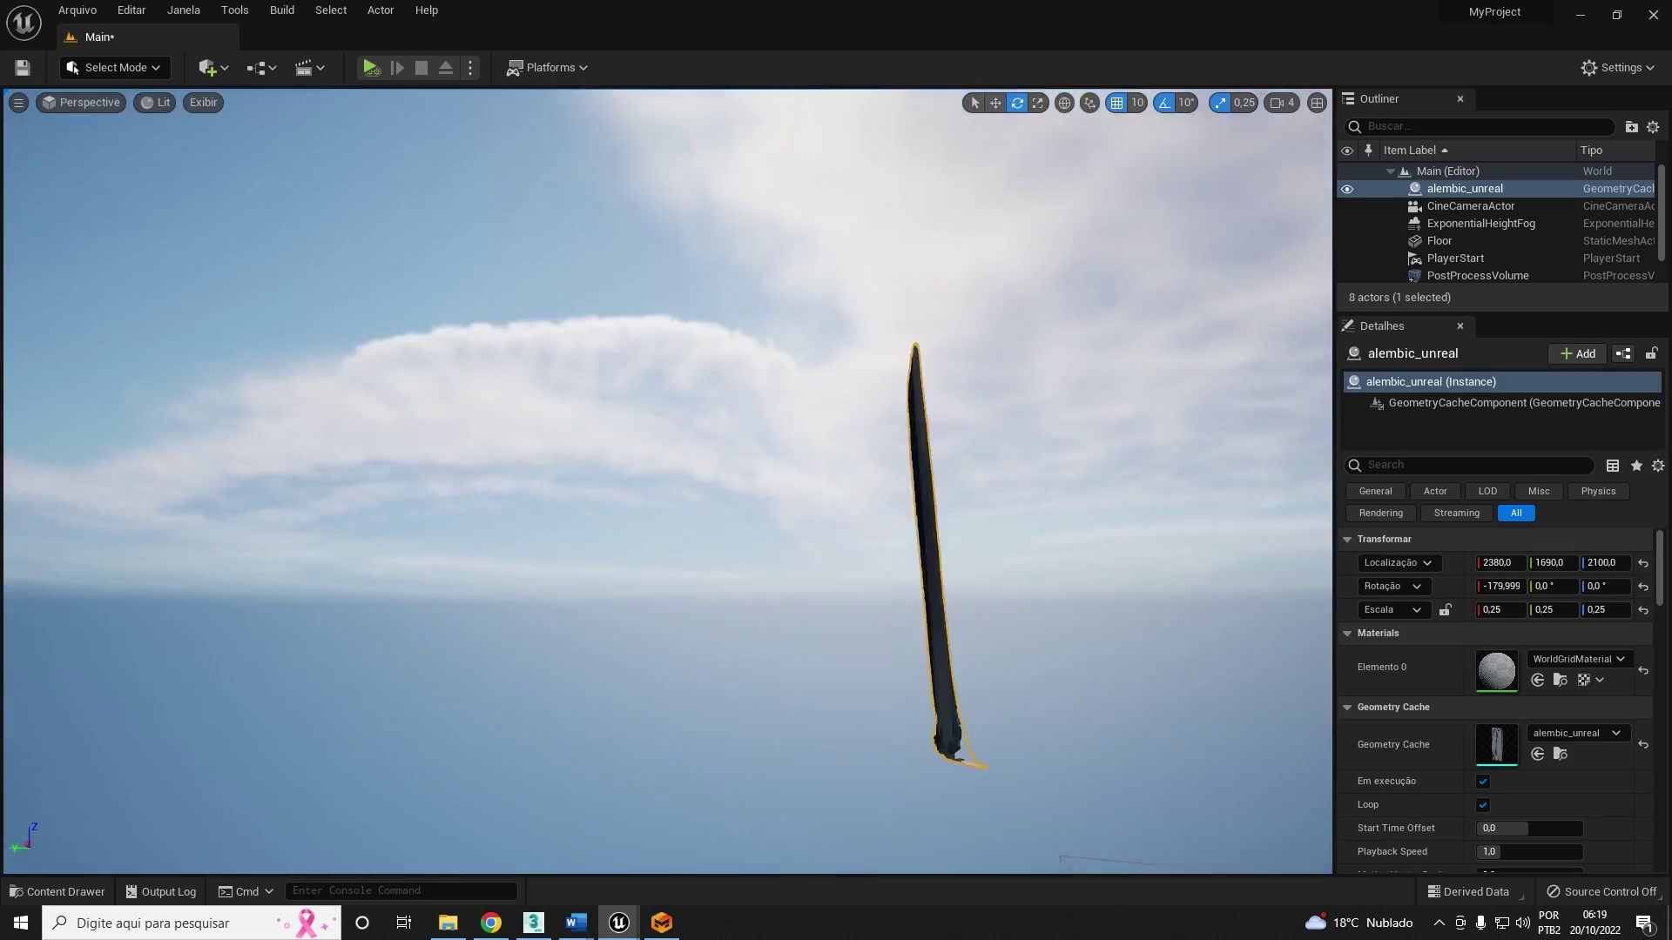
Simulate the level to watch the curtain animate and confirm the new sheet colour.
{"action": "left_click", "coordinate": [470, 67]}
{"action": "left_click", "coordinate": [529, 206]}
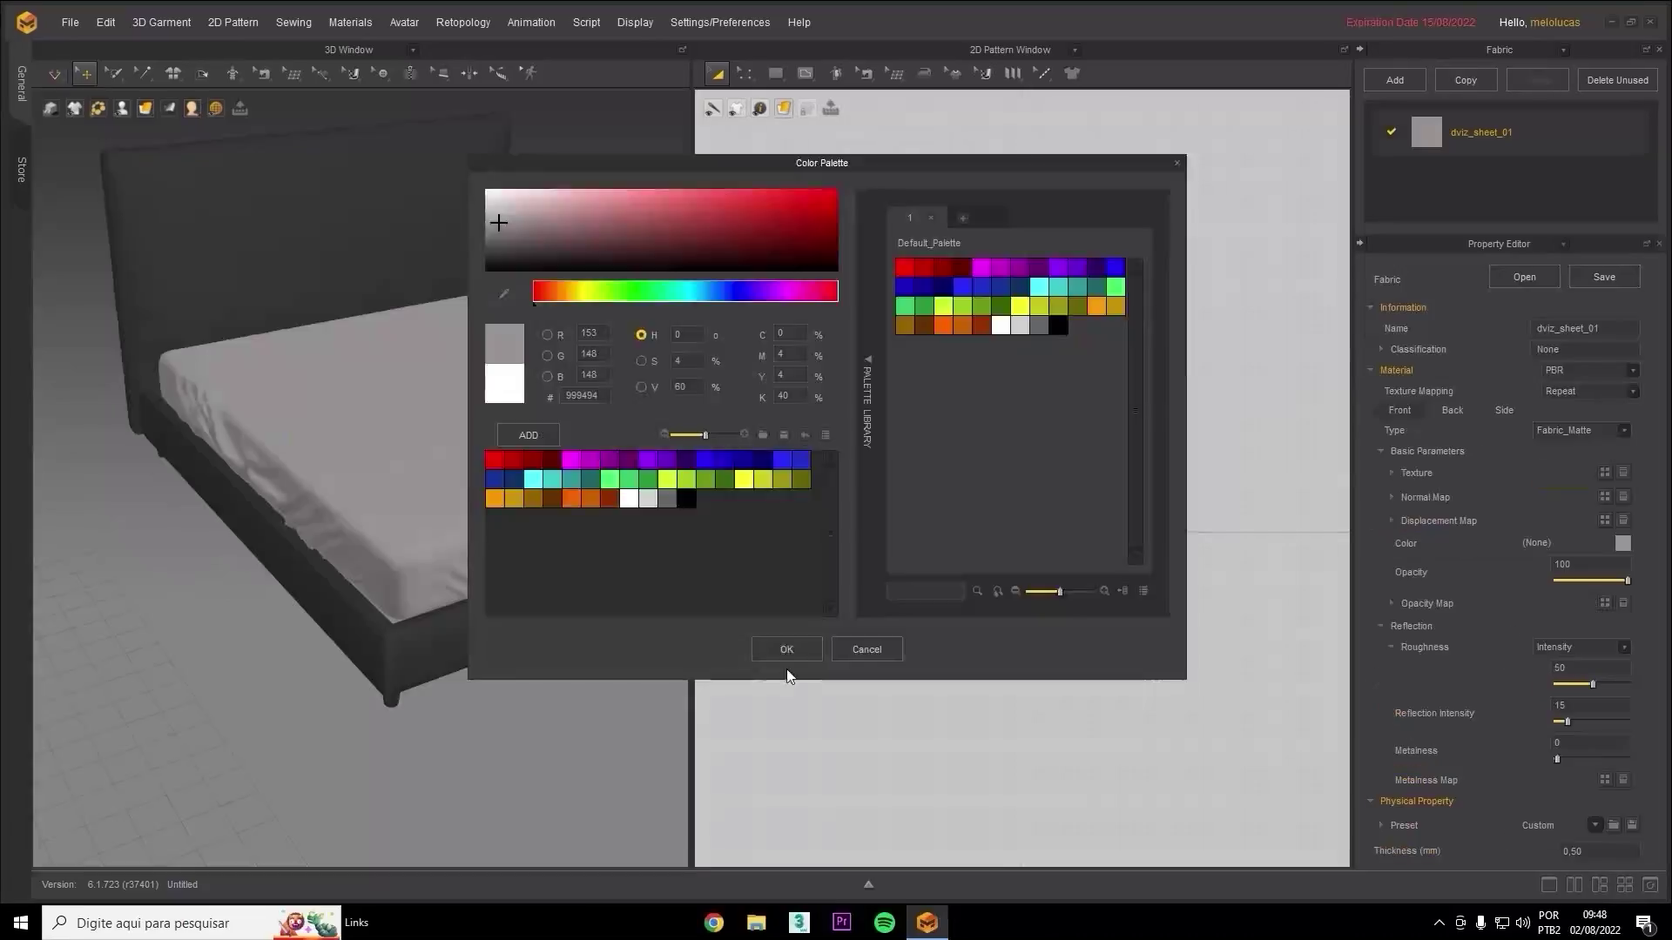
{"action": "left_click", "coordinate": [783, 649]}
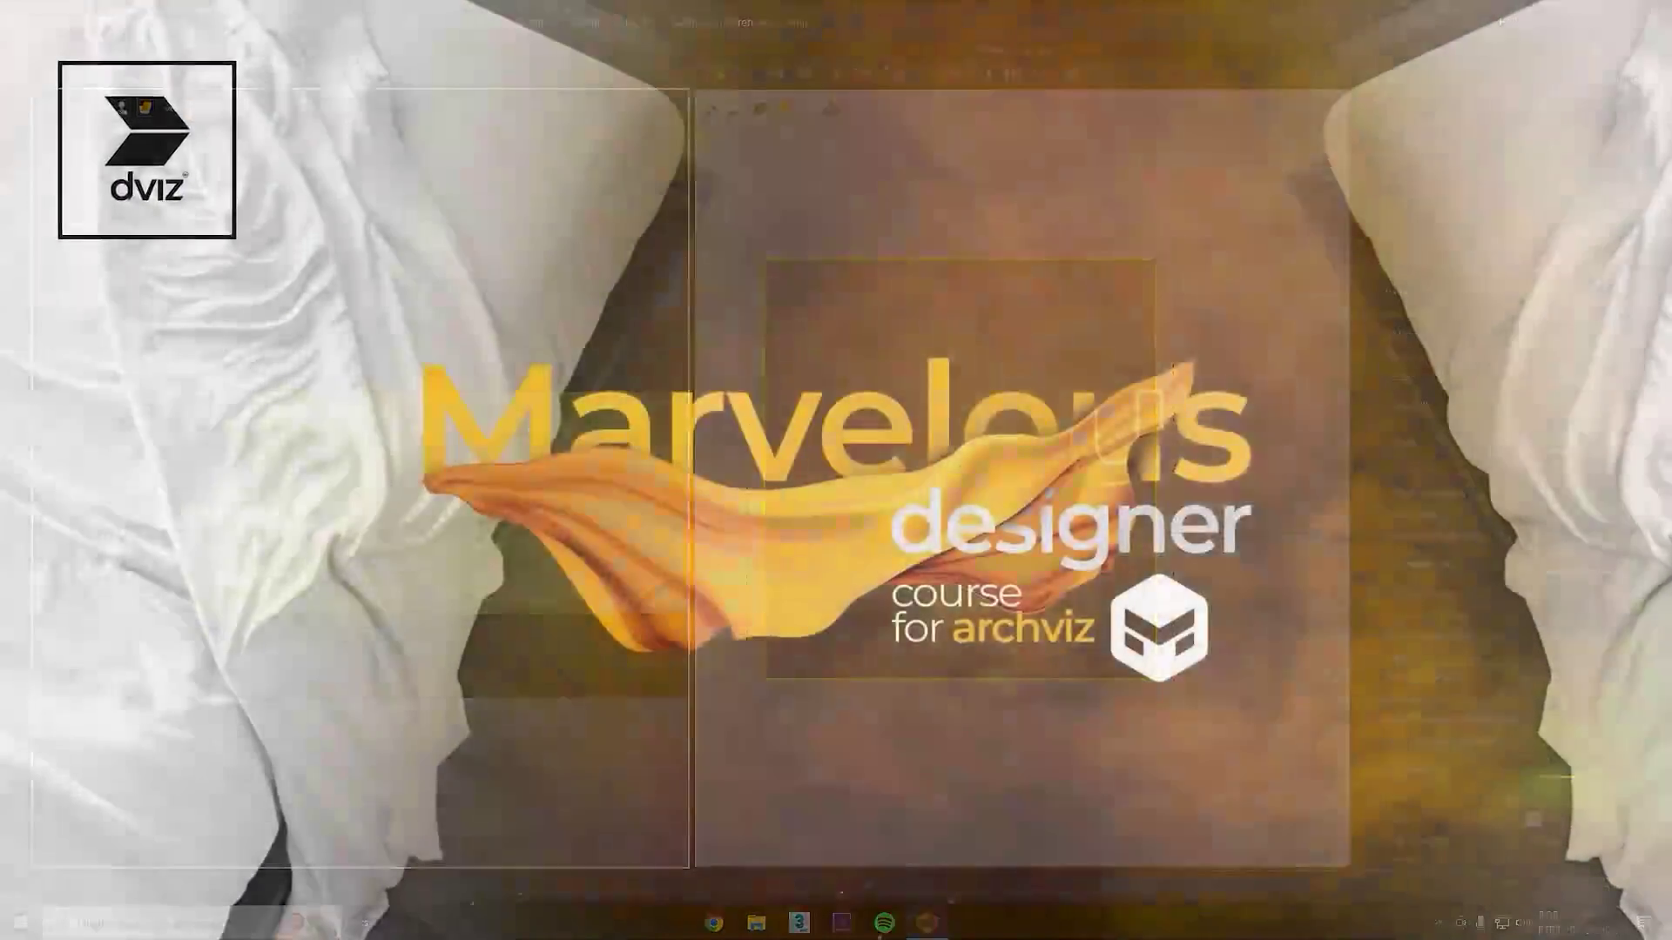